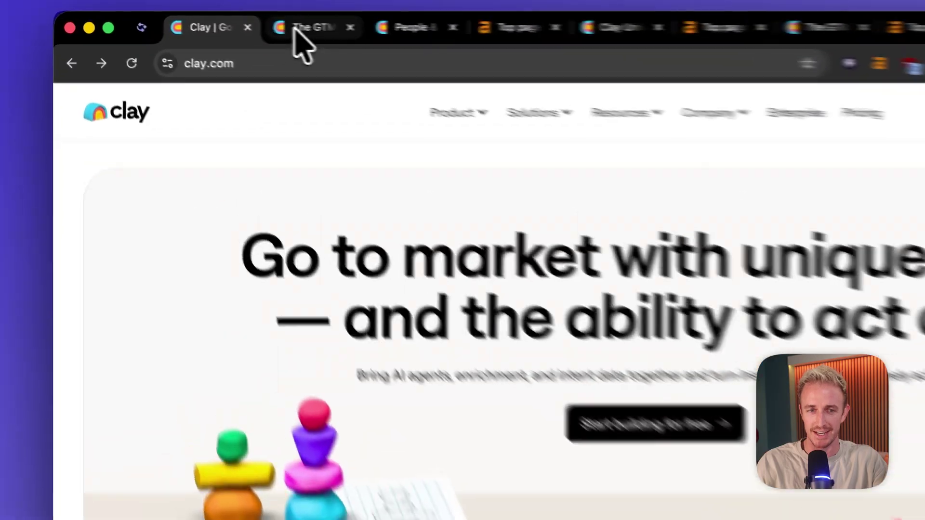
# View the Clay Series C announcement article and the top of the Clay dossier page.
pyautogui.click(227, 23)
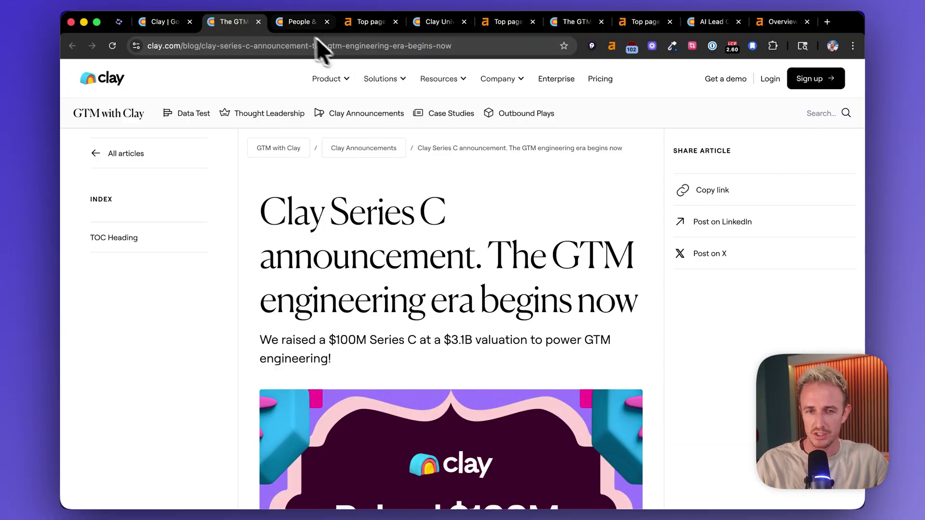
pyautogui.moveTo(447, 87)
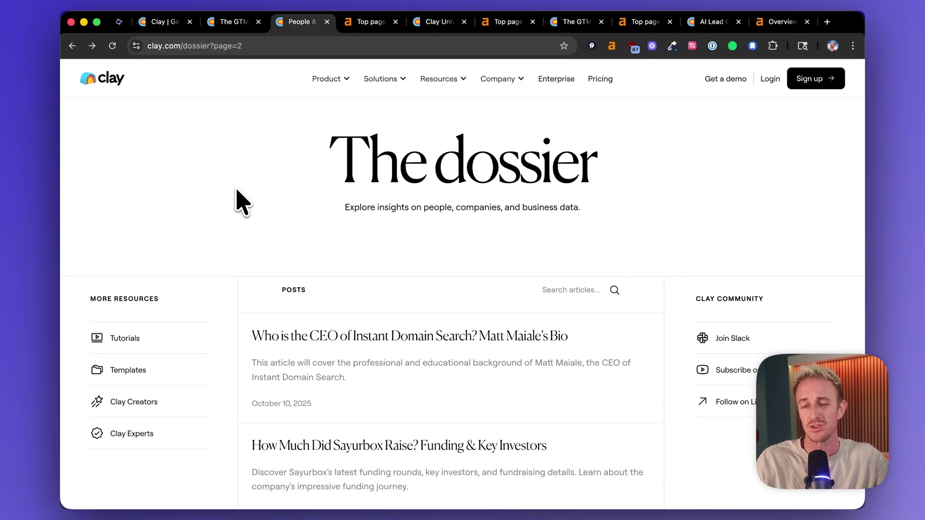
pyautogui.scroll(3, 242, 201)
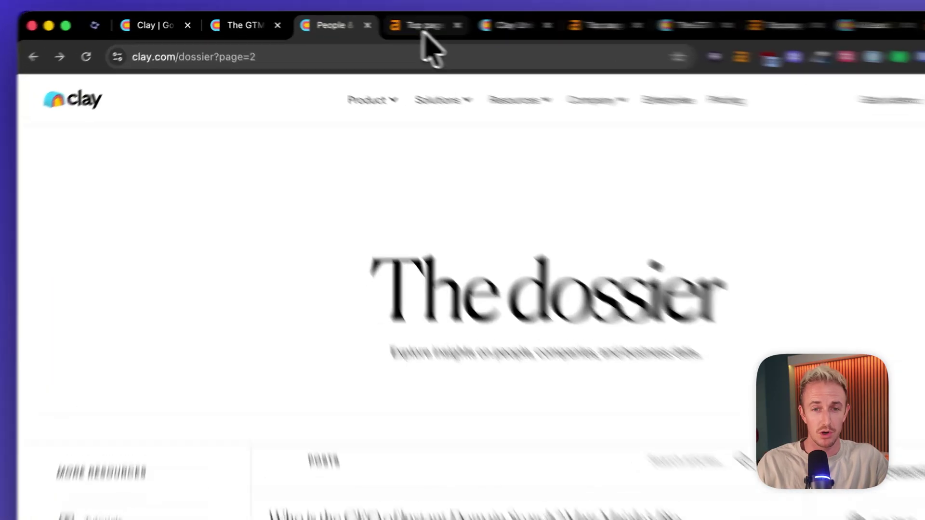
pyautogui.click(371, 23)
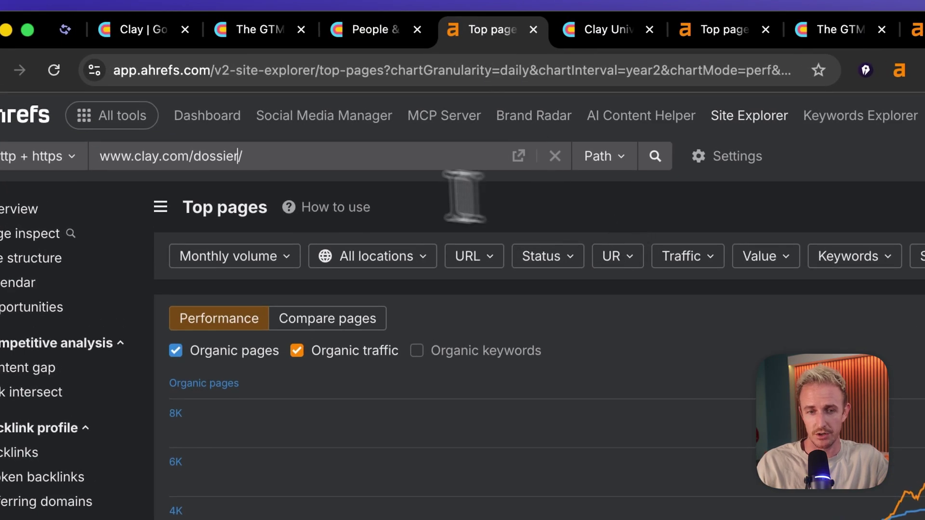
pyautogui.moveTo(194, 156); pyautogui.dragTo(298, 155)
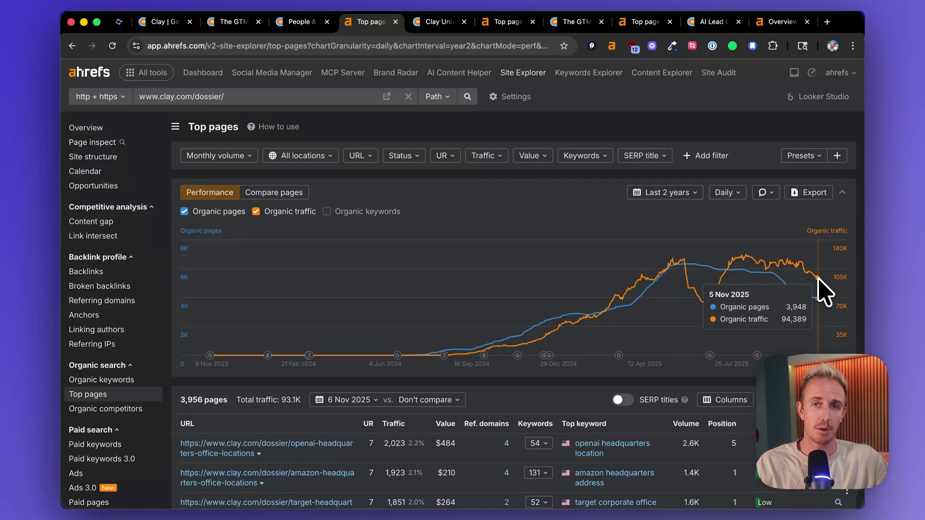
# Return to the Clay dossier page and skim its list of company and funding posts.
pyautogui.click(296, 24)
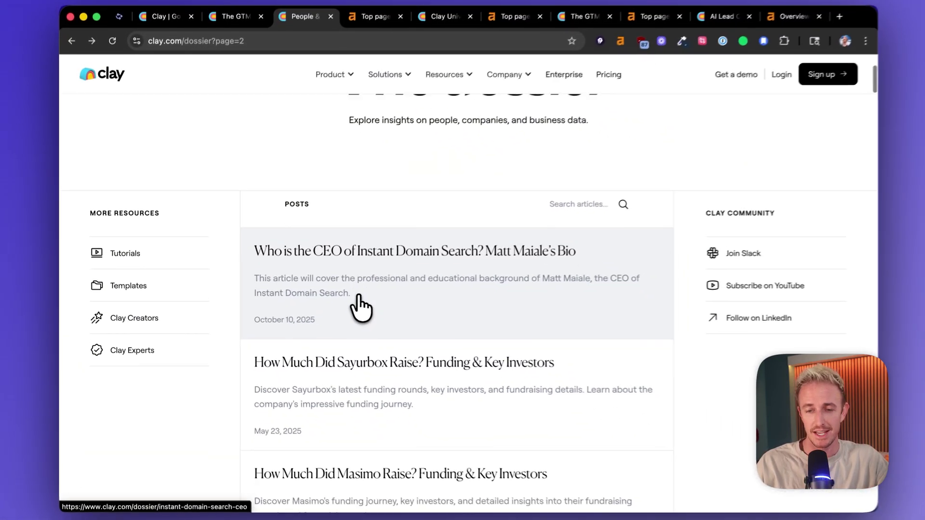
pyautogui.scroll(-3, 528, 414)
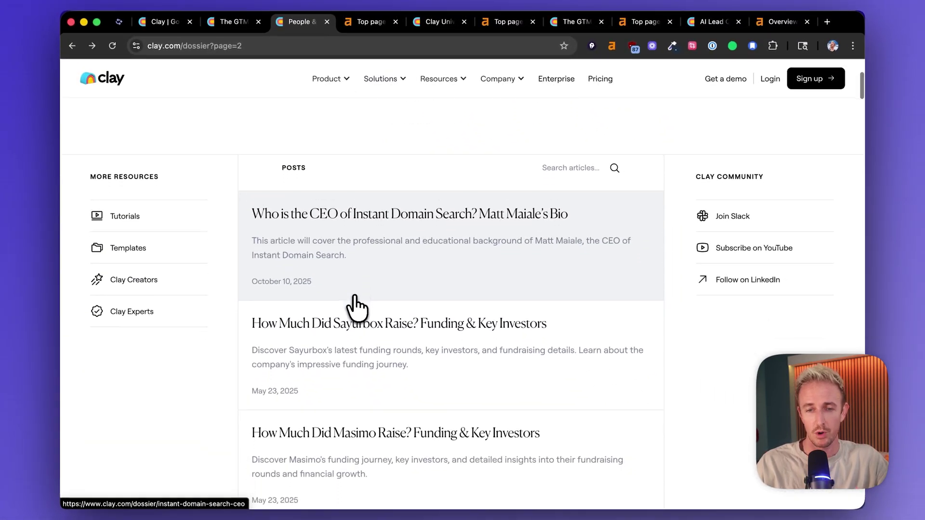
pyautogui.scroll(-2, 355, 308)
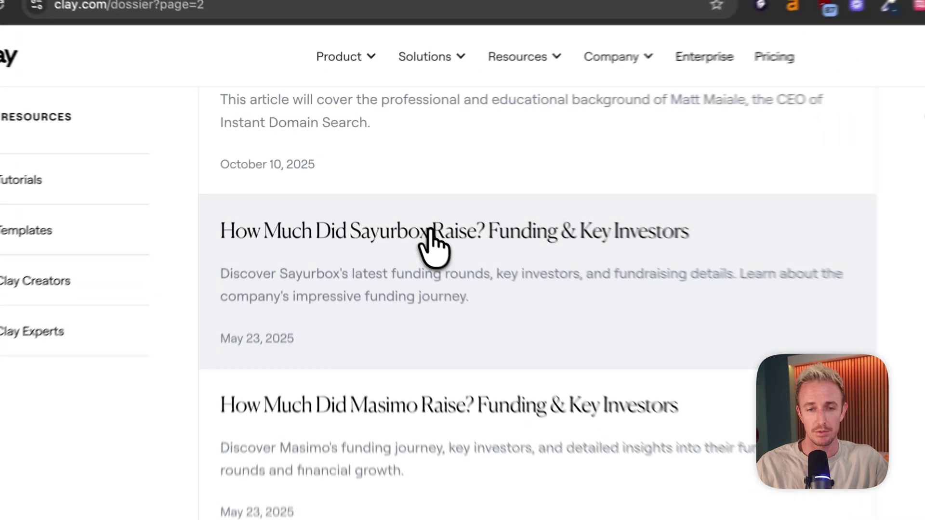
pyautogui.scroll(5, 386, 193)
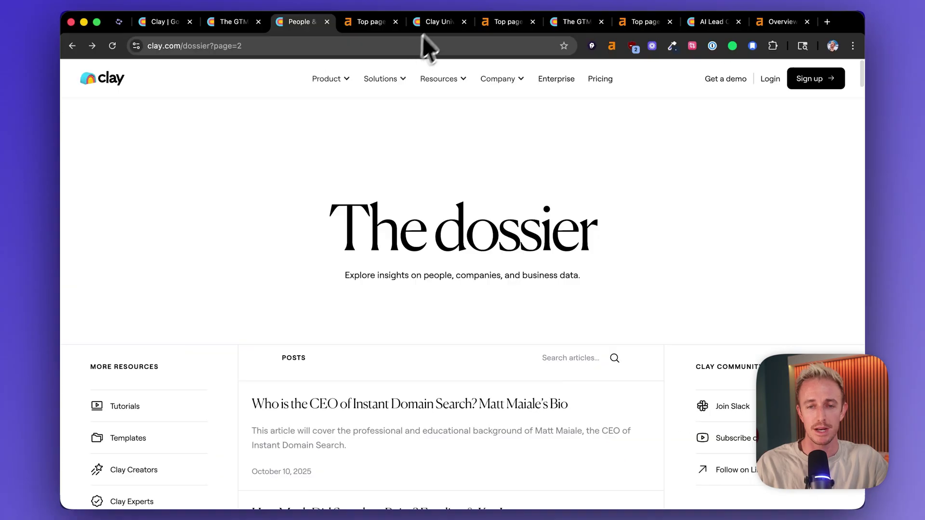
# Go to the Clay University page and look through its course listings.
pyautogui.click(436, 21)
pyautogui.moveTo(438, 78)
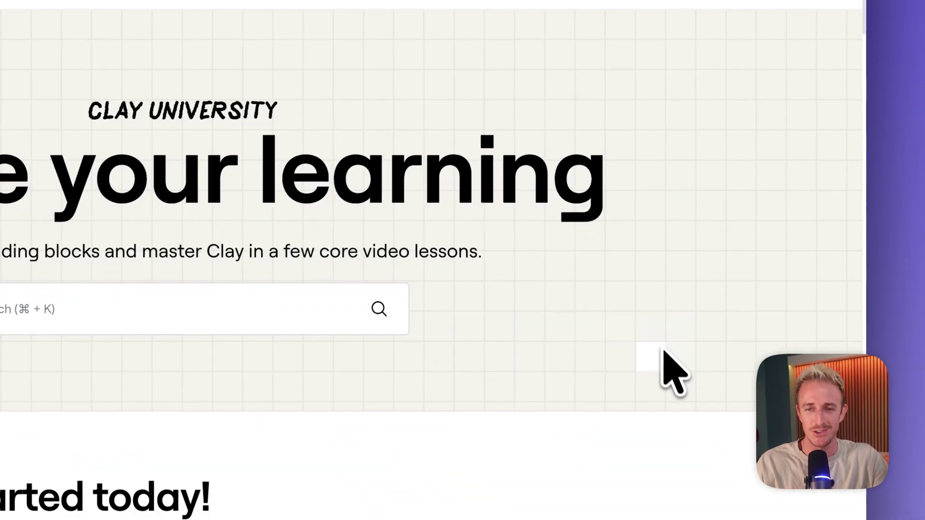
pyautogui.scroll(-2, 723, 410)
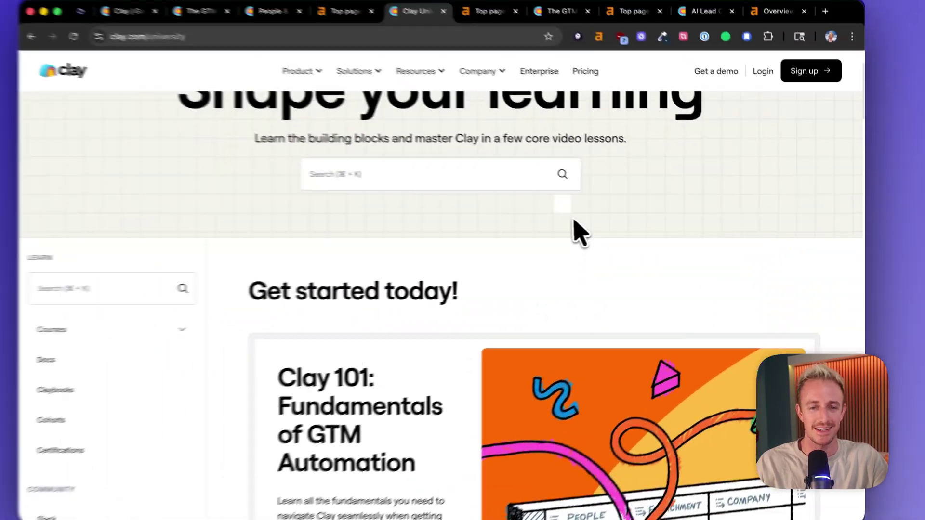
pyautogui.scroll(-5, 579, 227)
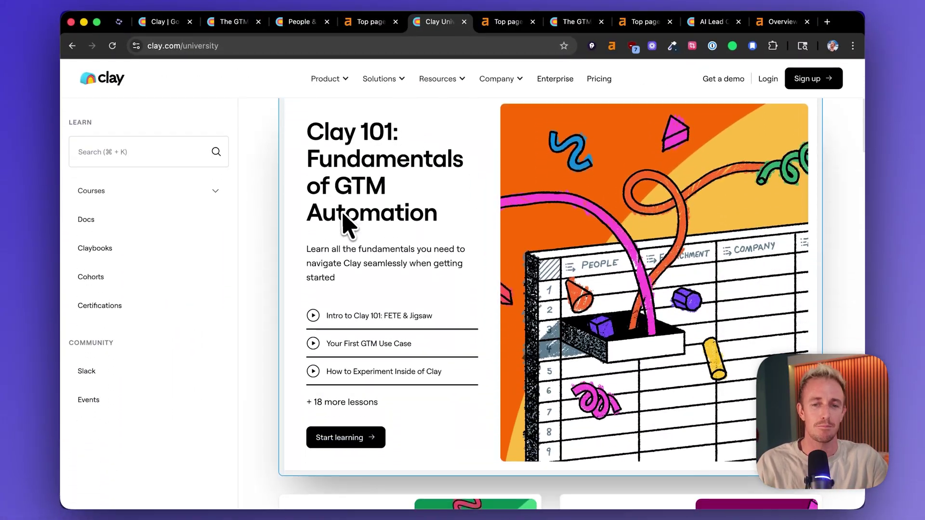
pyautogui.scroll(-10, 396, 217)
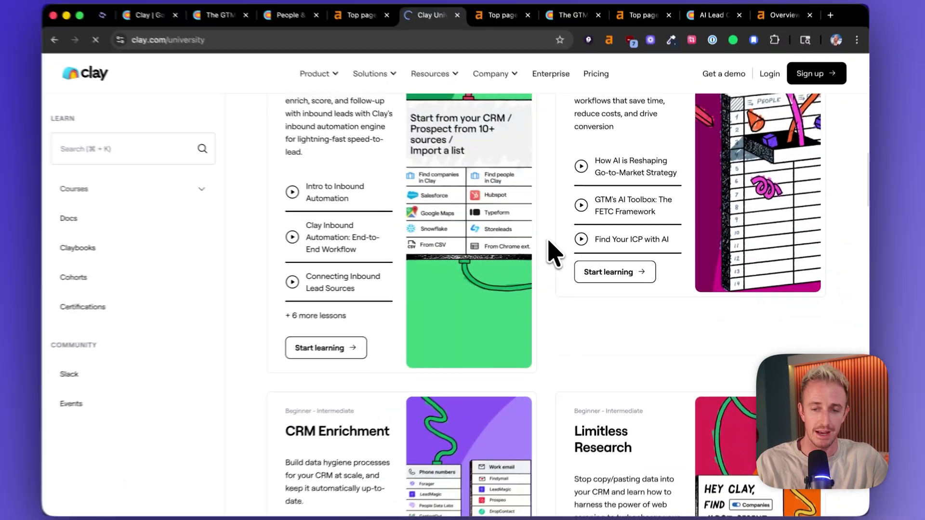
# Review the AI-Powered GTM Automation course's table of contents and open the lesson GTM's AI Toolbox: The FETC Framework.
pyautogui.click(460, 230)
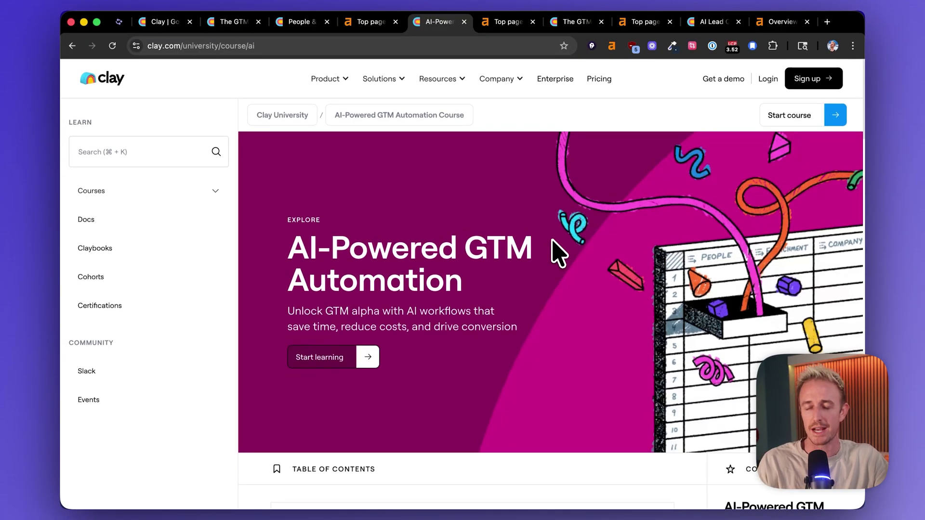
pyautogui.scroll(-10, 554, 248)
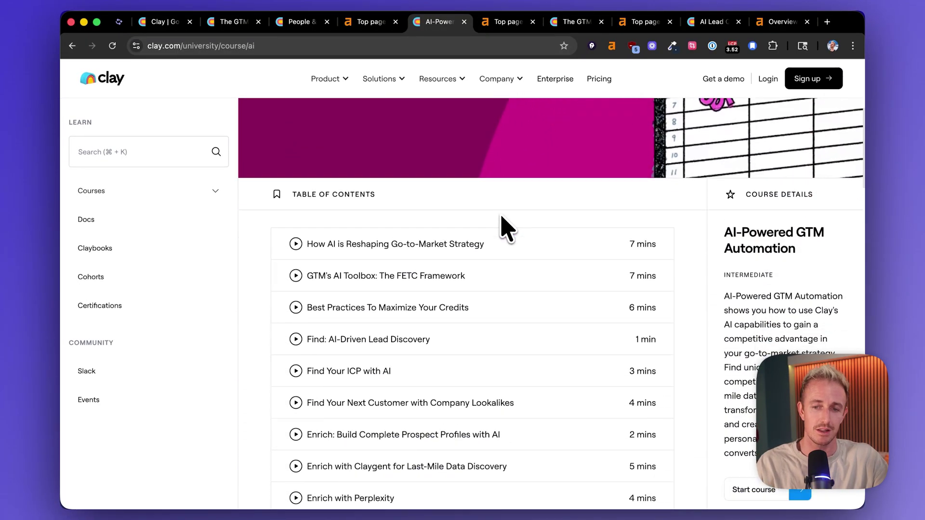
pyautogui.scroll(4, 506, 226)
pyautogui.scroll(-2, 537, 252)
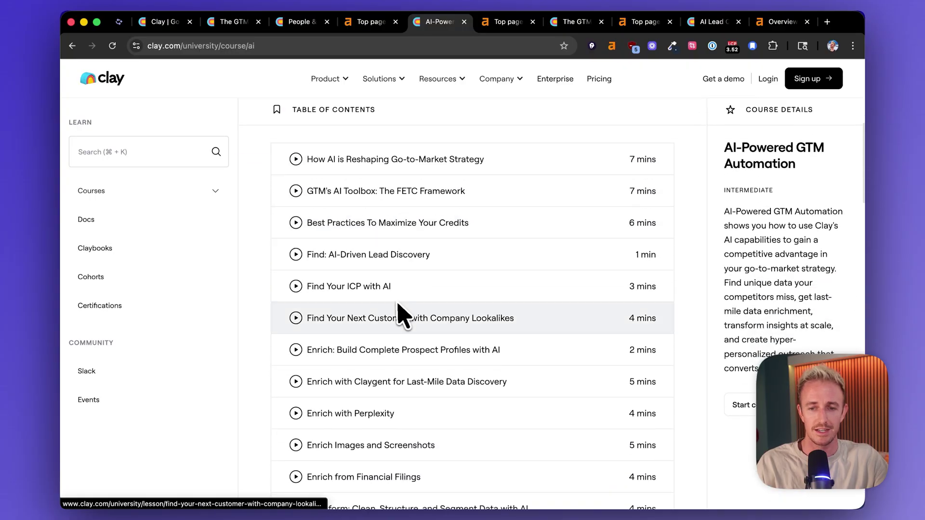
pyautogui.click(412, 200)
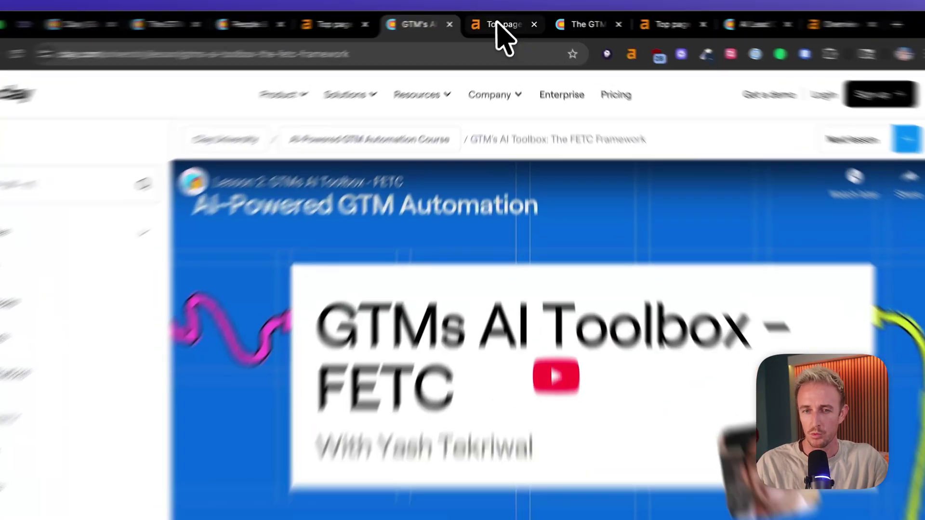
# Compare the Ahrefs Top pages reports for Clay's university and dossier sections, revisiting the dossier posts in between.
pyautogui.click(499, 25)
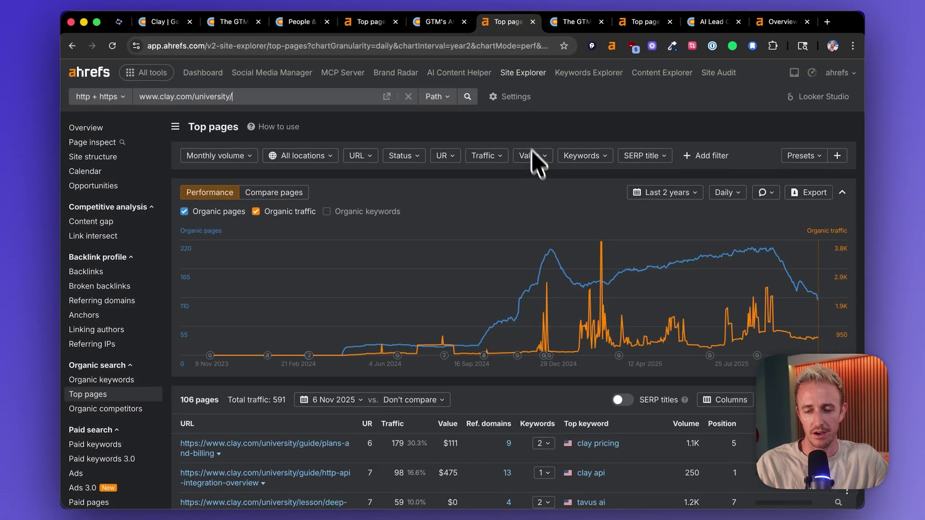
pyautogui.click(381, 22)
pyautogui.click(313, 22)
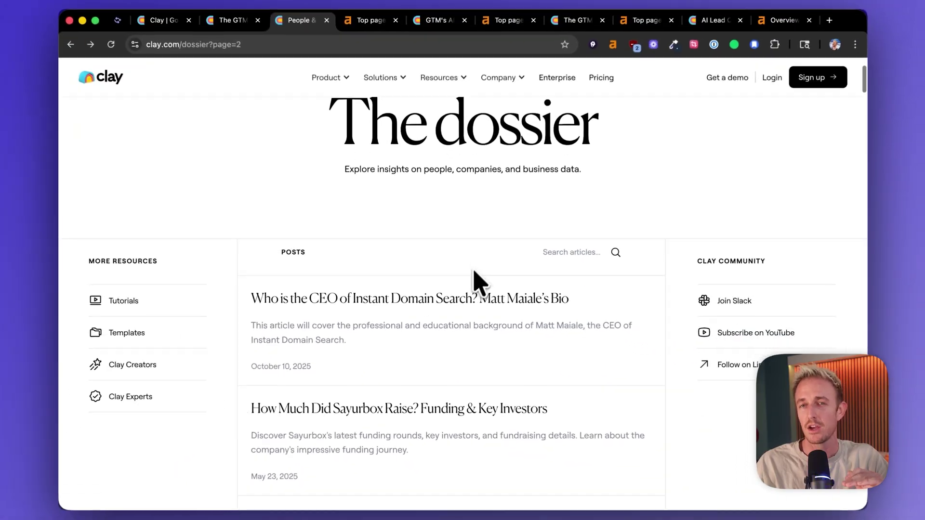
pyautogui.scroll(-2, 463, 337)
pyautogui.scroll(2, 458, 371)
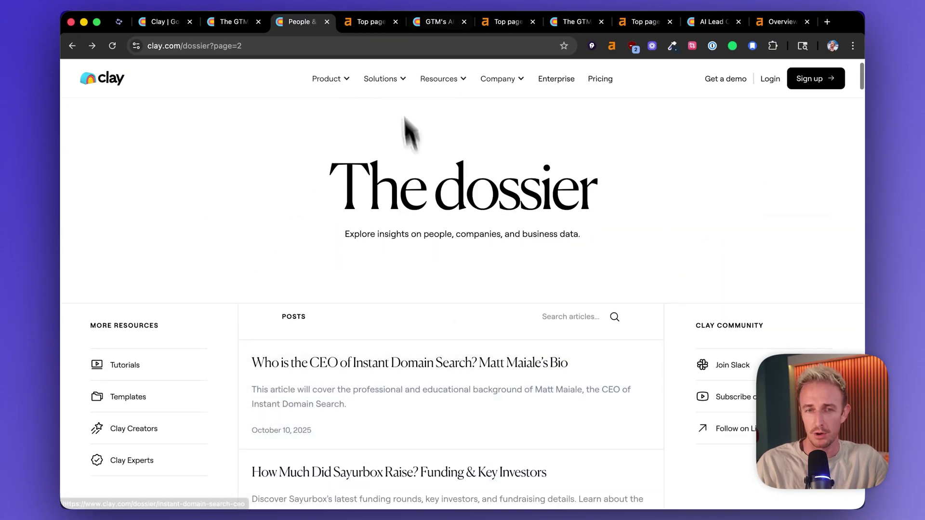
pyautogui.click(371, 21)
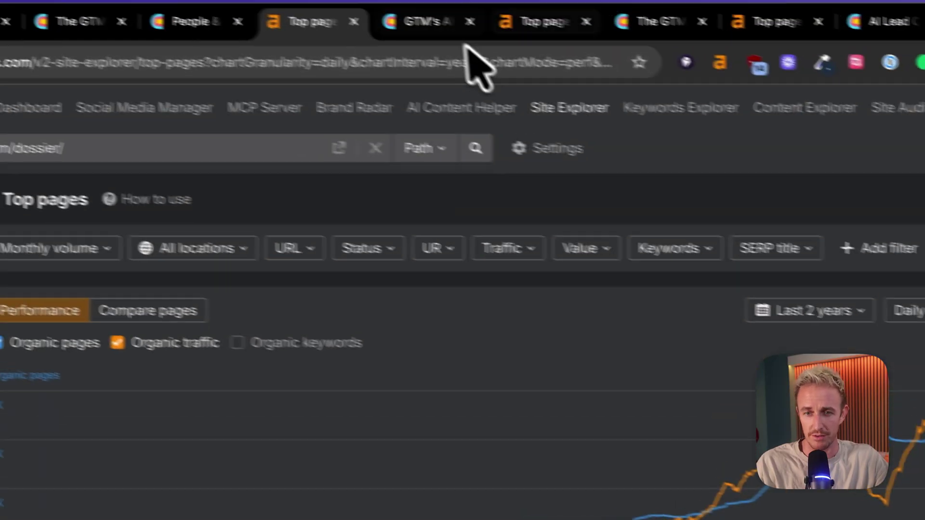
pyautogui.click(460, 19)
pyautogui.click(575, 30)
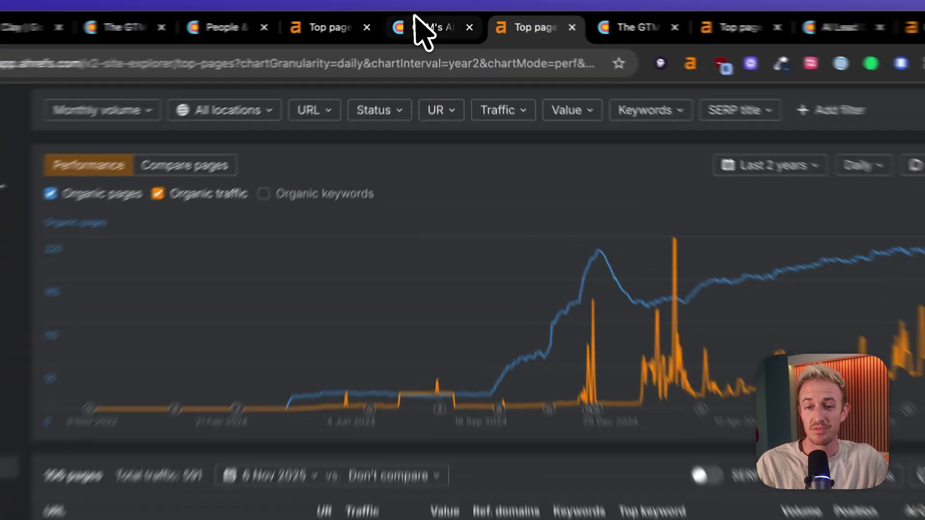
pyautogui.click(436, 21)
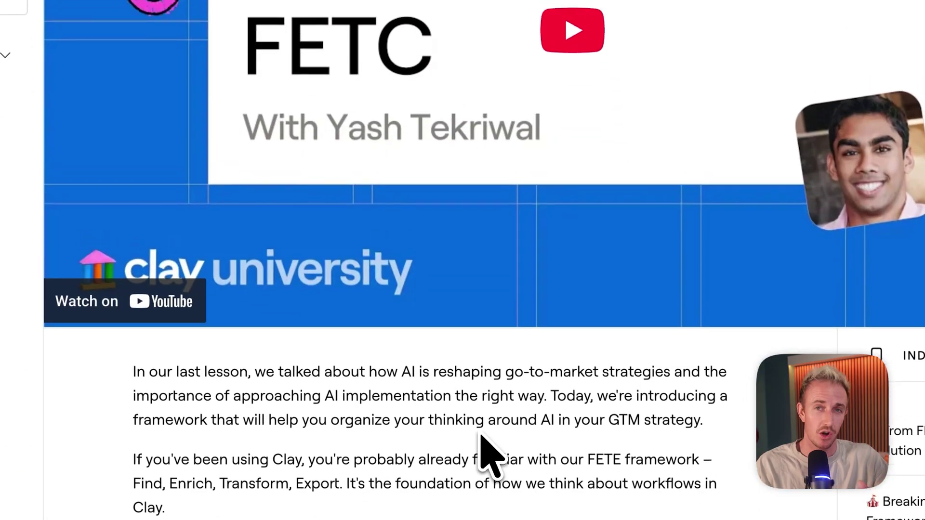
pyautogui.scroll(3, 504, 335)
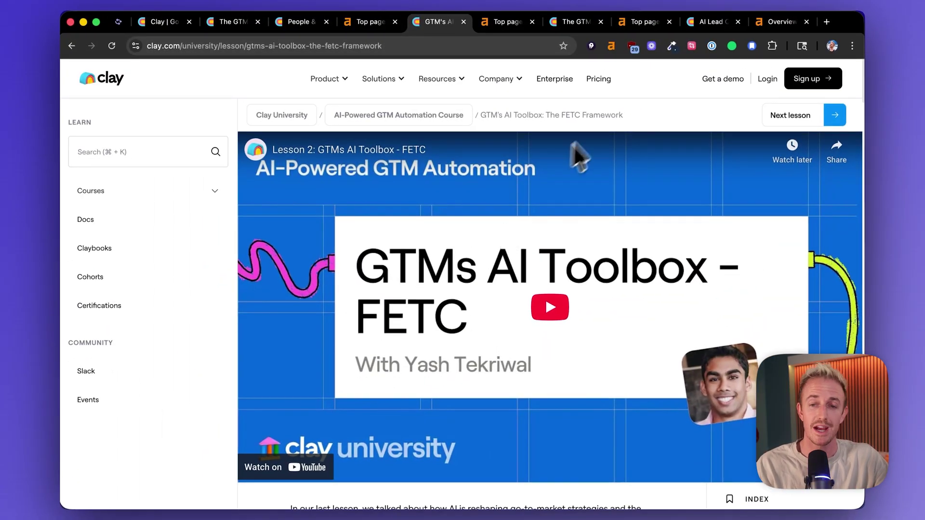
pyautogui.click(508, 22)
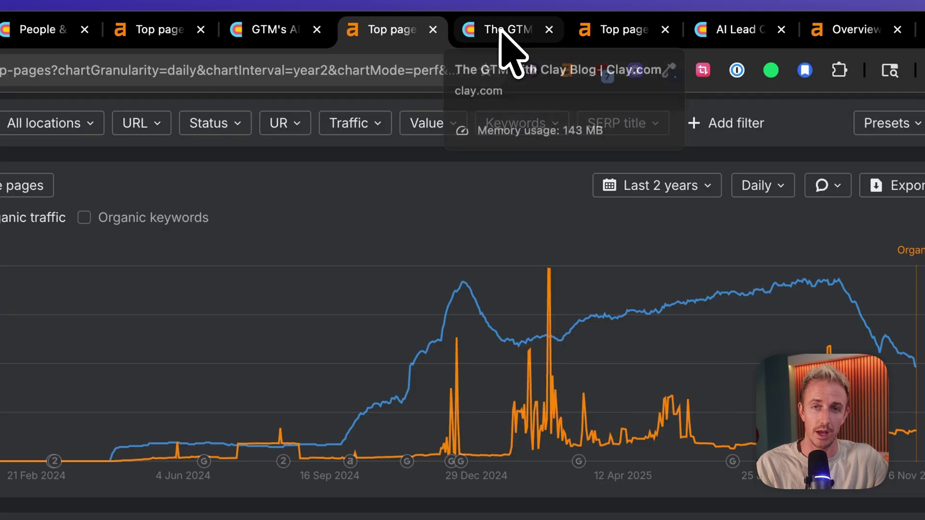
# View the Go-to-market with Clay blog homepage and the Ahrefs Top pages report opened beside it.
pyautogui.click(507, 31)
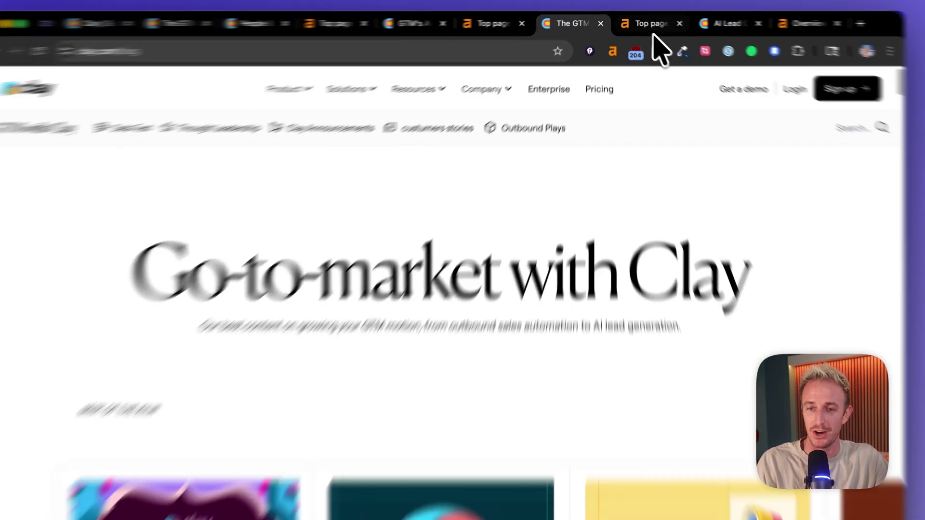
pyautogui.click(645, 22)
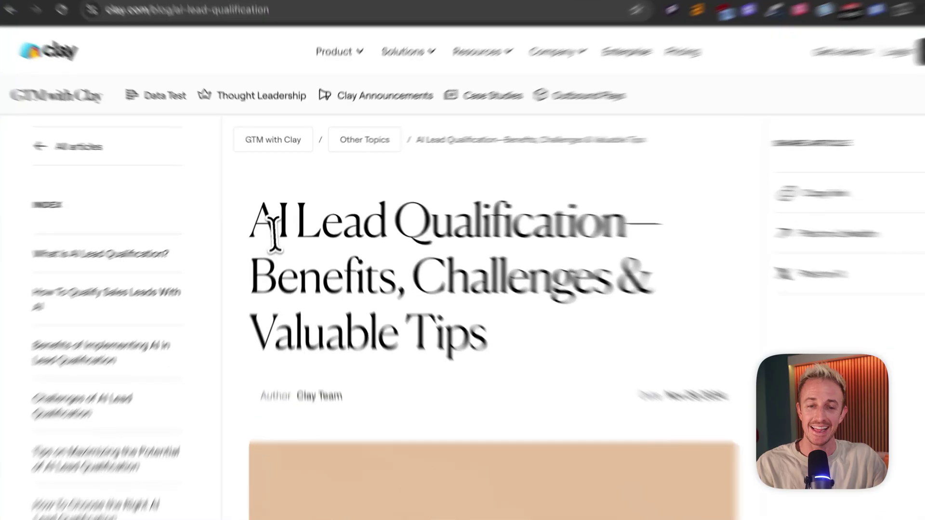
# Point out the AI Lead Qualification article's title and inspect its header and featured image.
pyautogui.moveTo(264, 215); pyautogui.dragTo(559, 223)
pyautogui.click(558, 224)
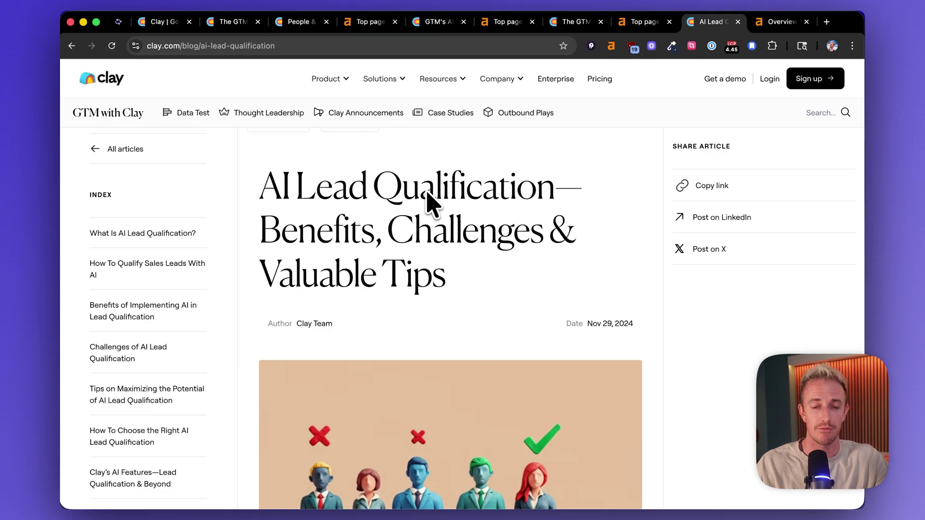
pyautogui.scroll(1, 404, 309)
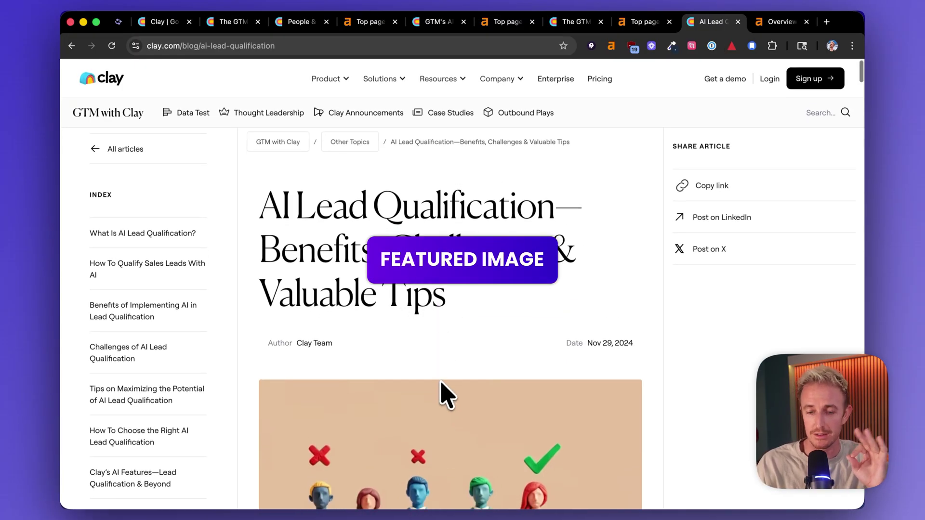
pyautogui.scroll(-5, 443, 390)
pyautogui.scroll(5, 472, 318)
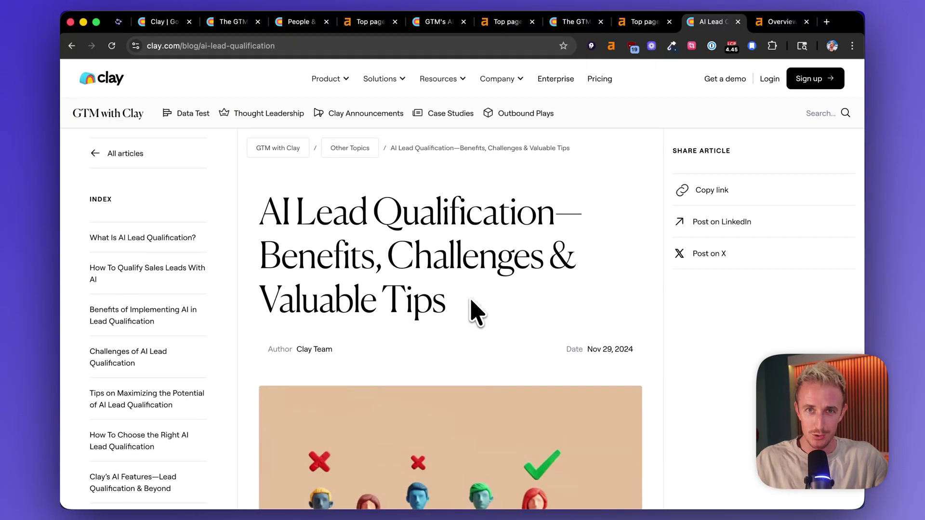
# Read the AI Lead Qualification article's introduction and select its opening paragraph about efficient lead qualification.
pyautogui.scroll(-7, 472, 301)
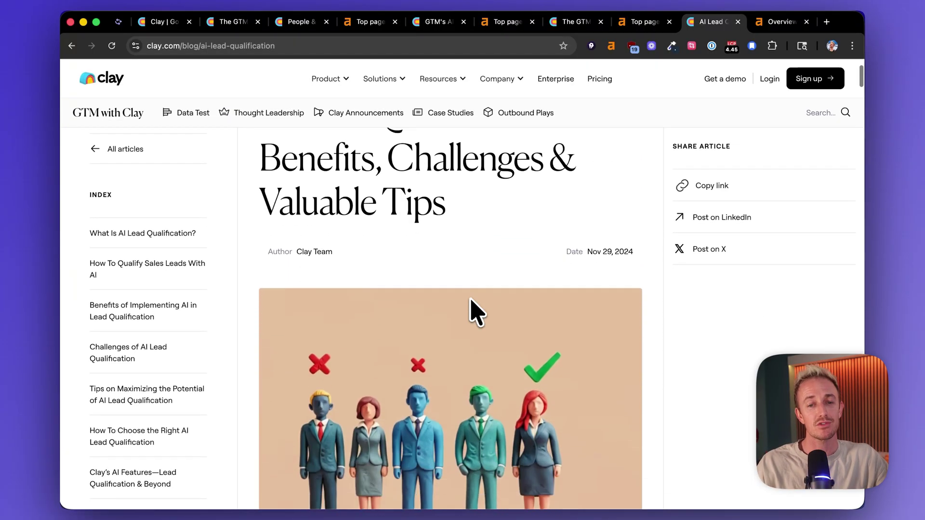
pyautogui.scroll(-6, 471, 312)
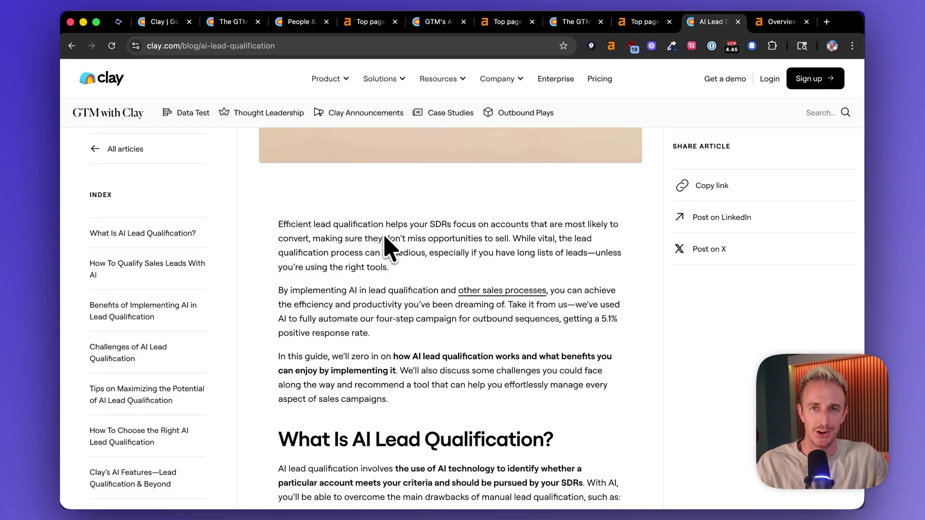
pyautogui.scroll(-4, 389, 245)
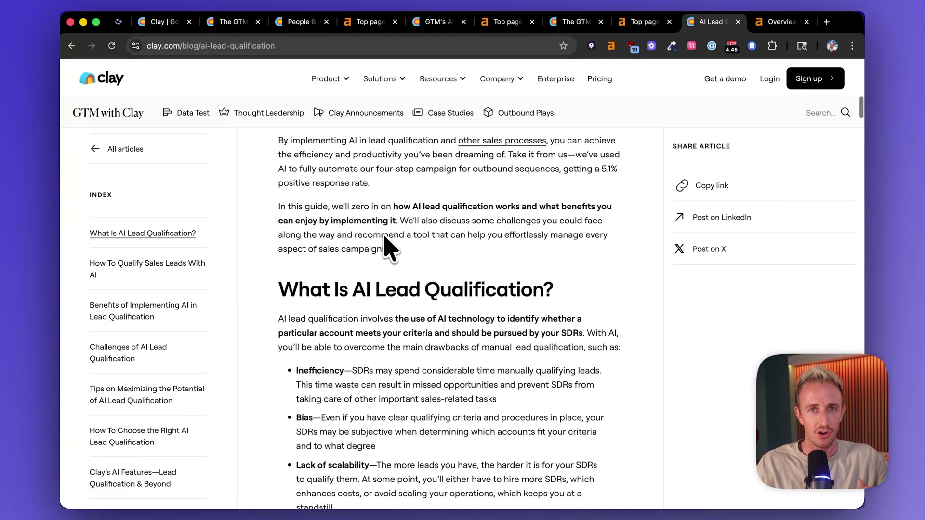
pyautogui.scroll(4, 390, 246)
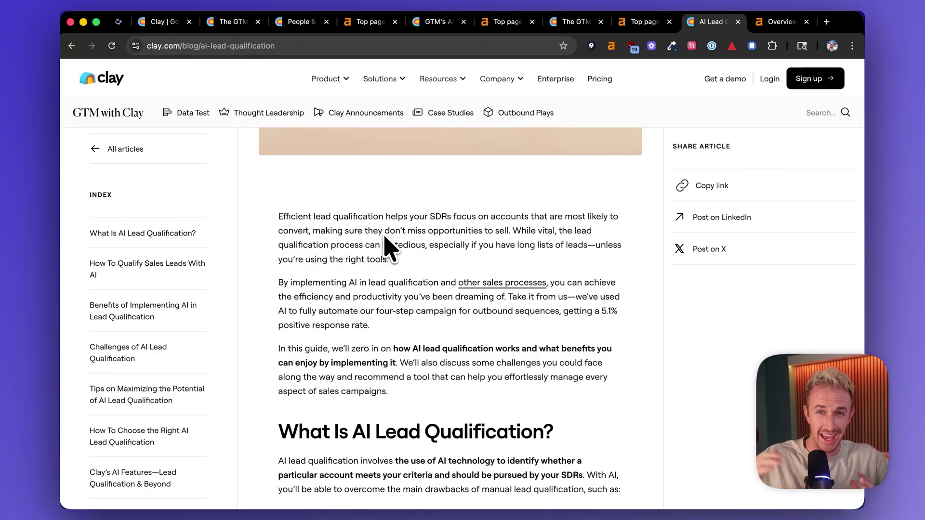
pyautogui.scroll(1, 385, 238)
pyautogui.moveTo(387, 305); pyautogui.dragTo(279, 259)
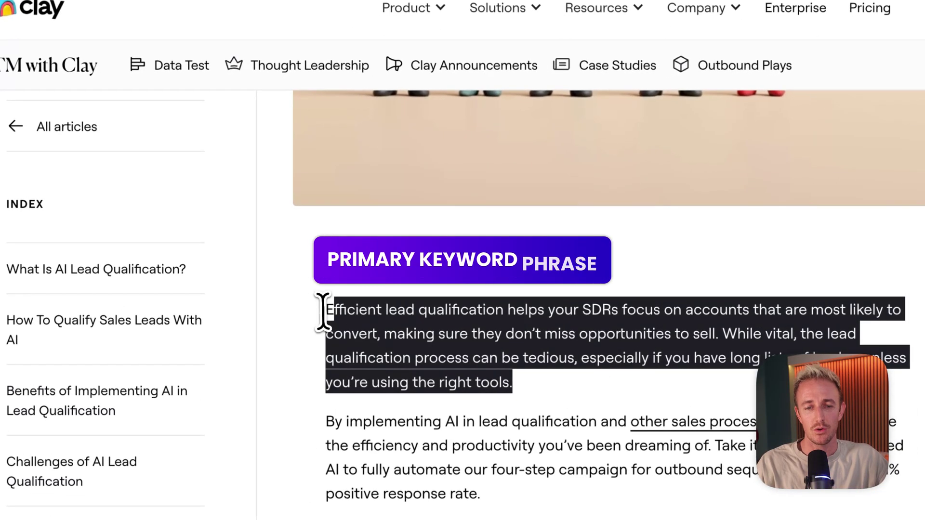
# Read the article's introduction and highlight the phrase "AI in lead qualification" in its second paragraph.
pyautogui.click(360, 263)
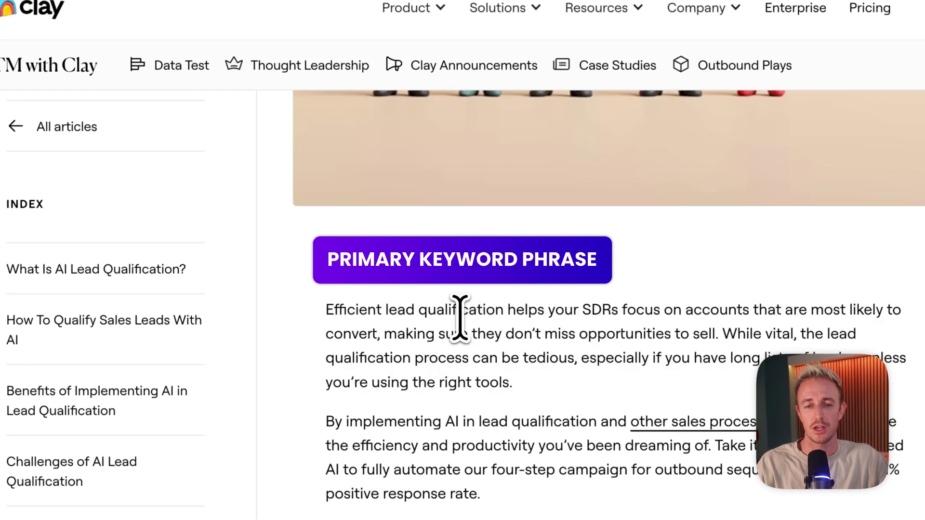
pyautogui.scroll(8, 460, 318)
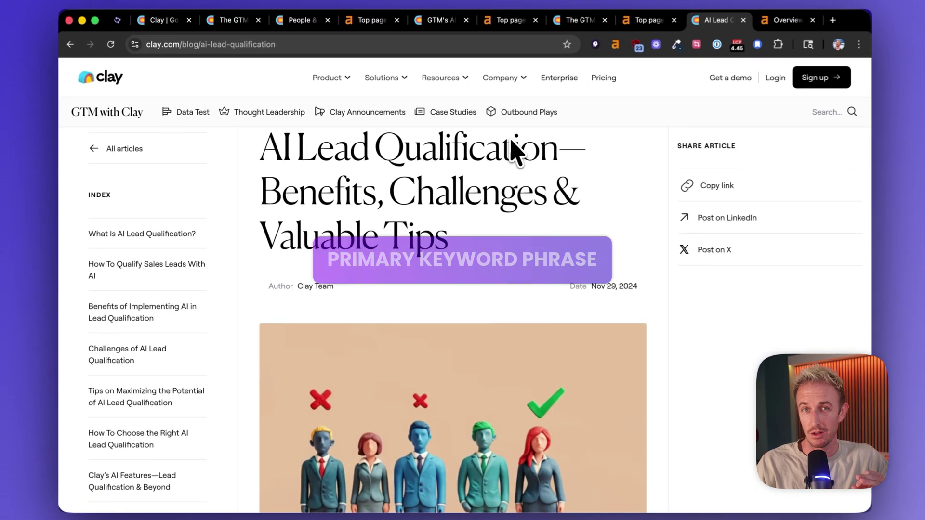
pyautogui.scroll(-8, 424, 208)
pyautogui.scroll(-1, 422, 206)
pyautogui.scroll(-1, 344, 332)
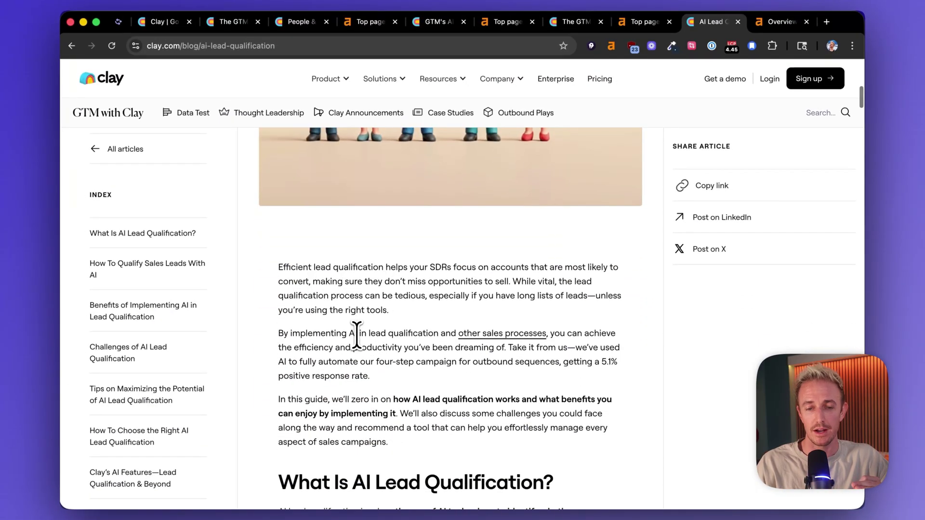
pyautogui.moveTo(350, 331); pyautogui.dragTo(439, 333)
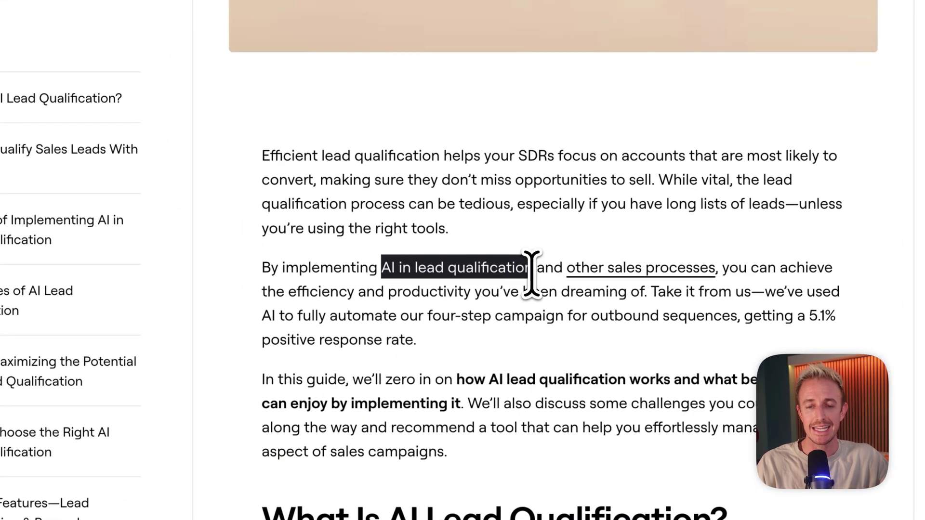
pyautogui.click(532, 273)
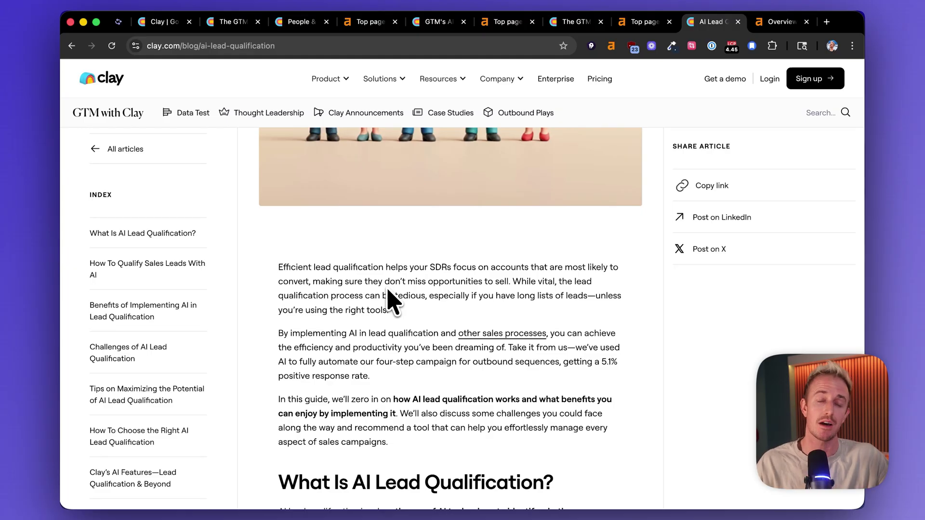
# Examine how the article moves from its introduction into the "What Is AI Lead Qualification?" definition and its list of drawbacks.
pyautogui.scroll(-15, 413, 300)
pyautogui.scroll(10, 413, 300)
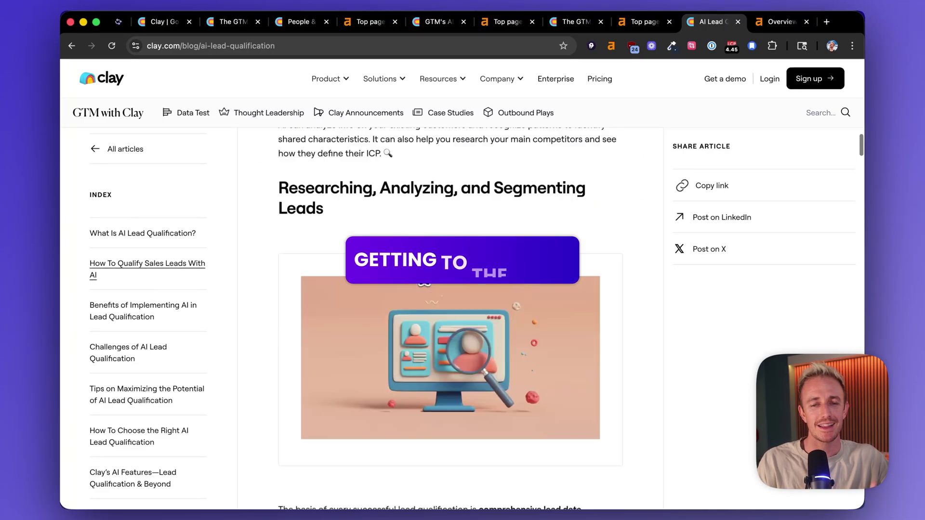
pyautogui.scroll(10, 424, 284)
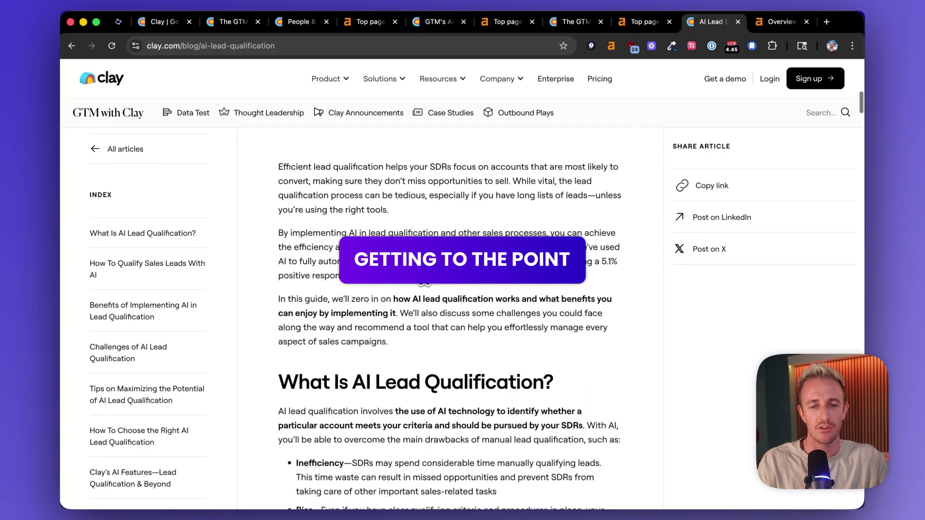
pyautogui.scroll(-5, 424, 285)
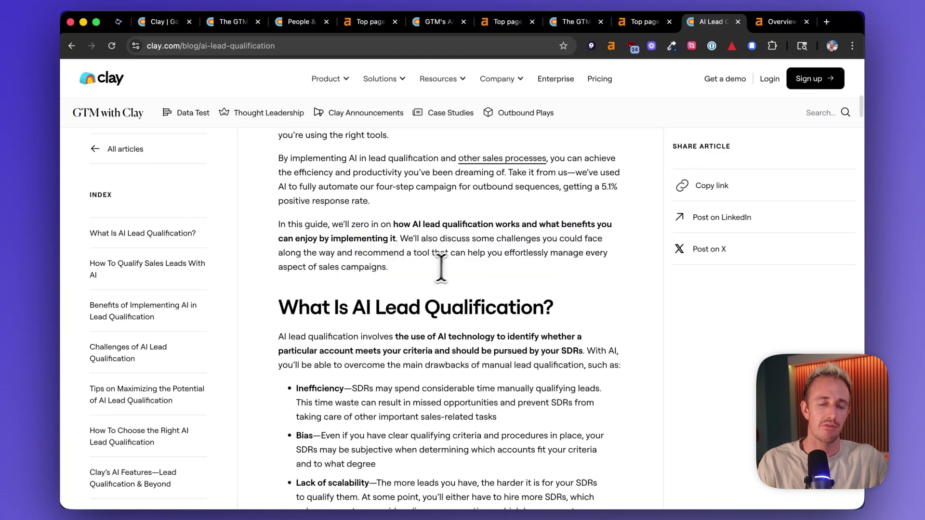
pyautogui.scroll(-2, 455, 265)
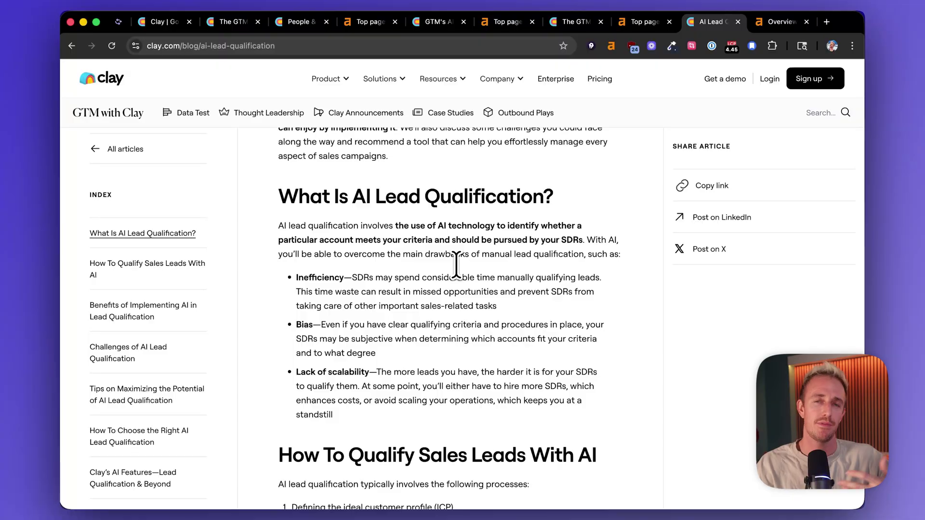
pyautogui.scroll(1, 456, 265)
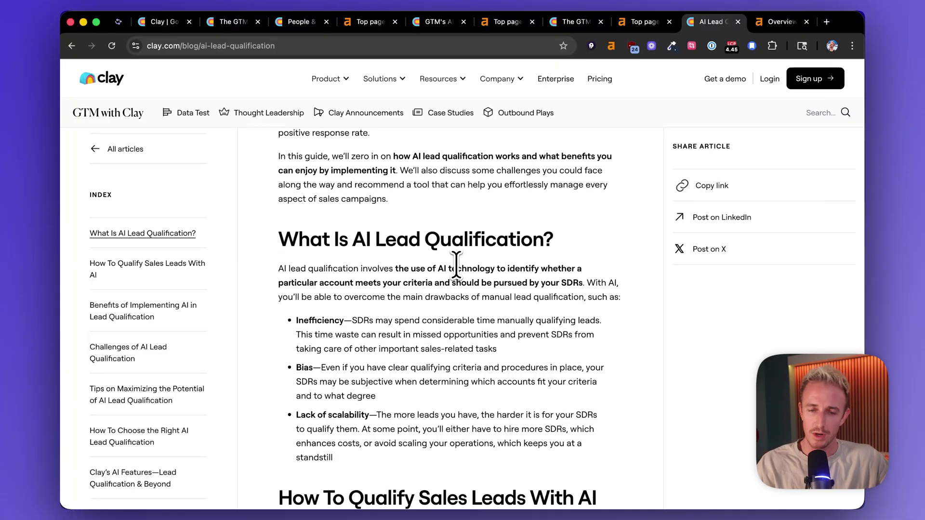
pyautogui.scroll(-3, 450, 238)
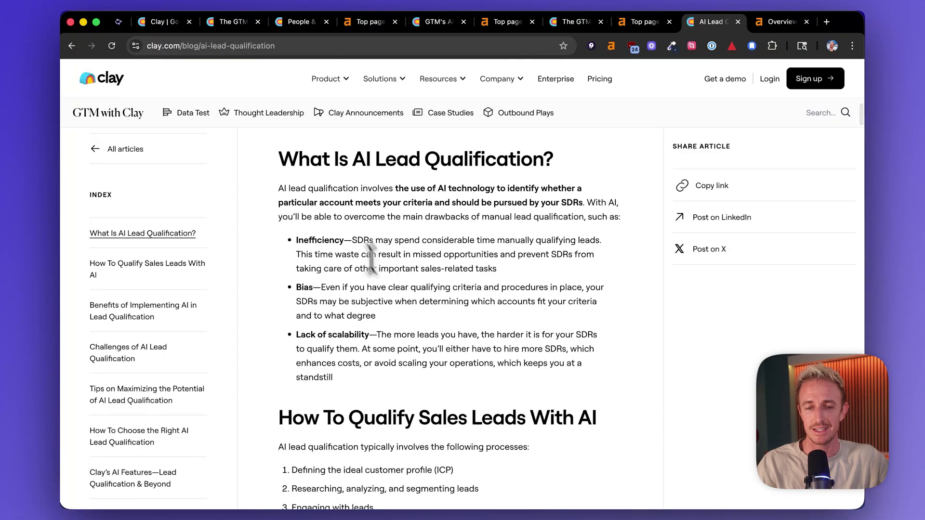
# Skim the rest of the article through "Set up Your Clay Account", examining the tool-selection criteria, challenges and tips sections on the way back.
pyautogui.scroll(-15, 505, 237)
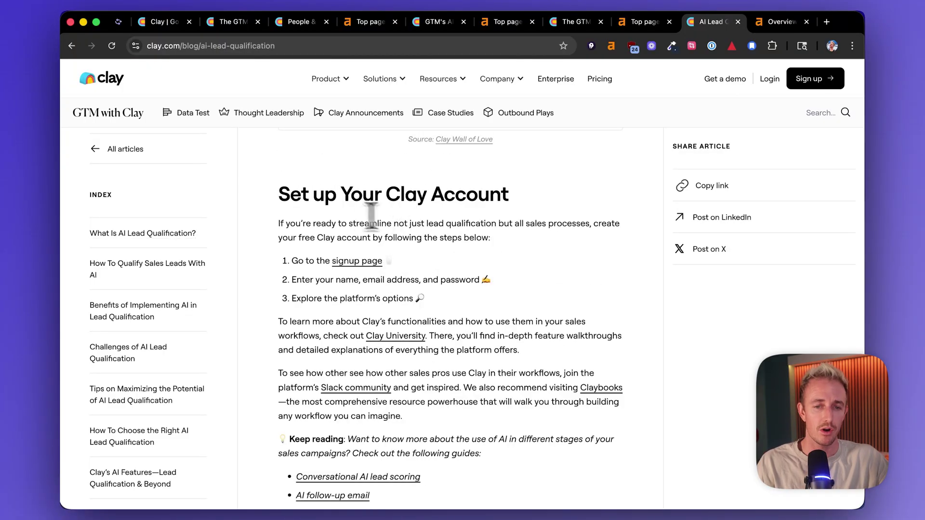
pyautogui.scroll(-10, 450, 227)
pyautogui.scroll(20, 450, 227)
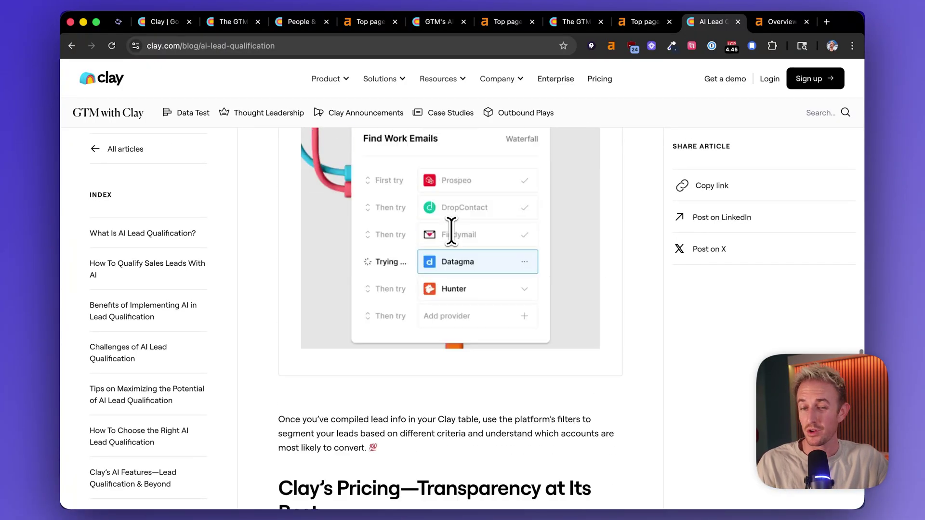
pyautogui.scroll(12, 451, 231)
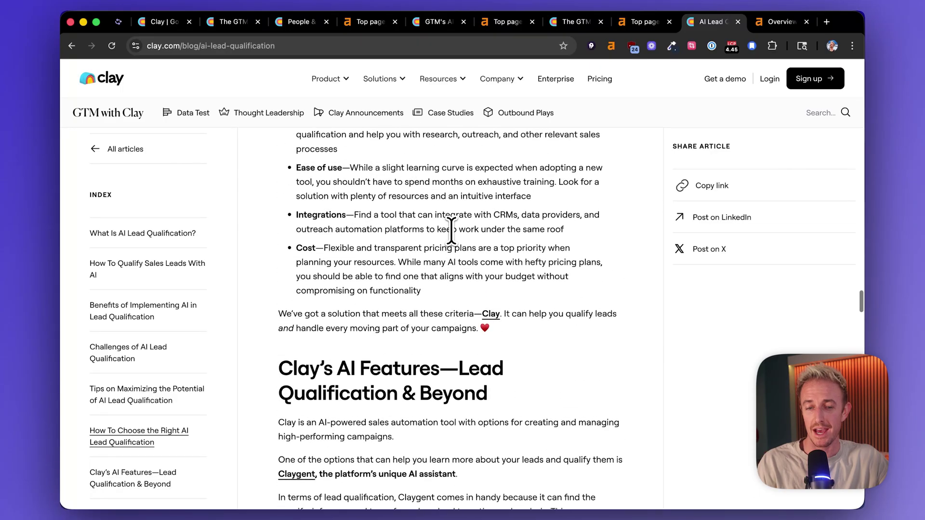
pyautogui.scroll(3, 414, 244)
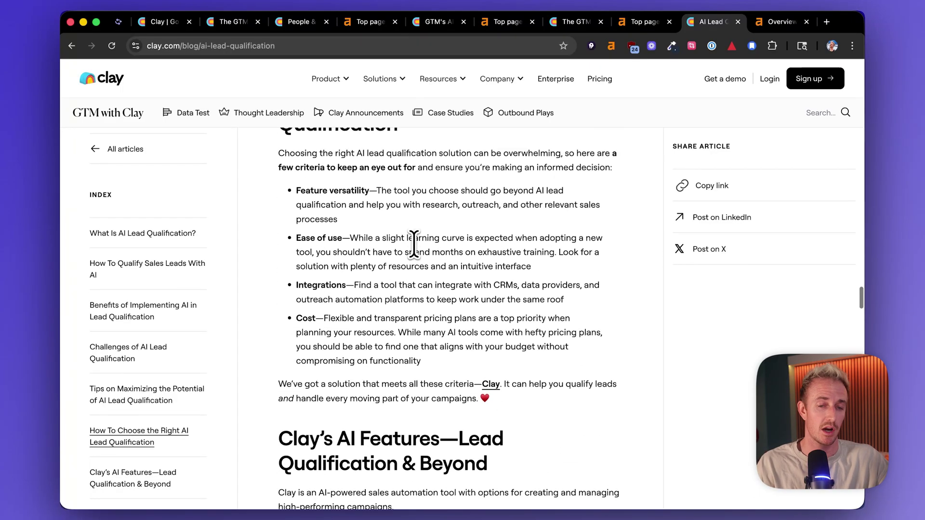
pyautogui.scroll(15, 414, 244)
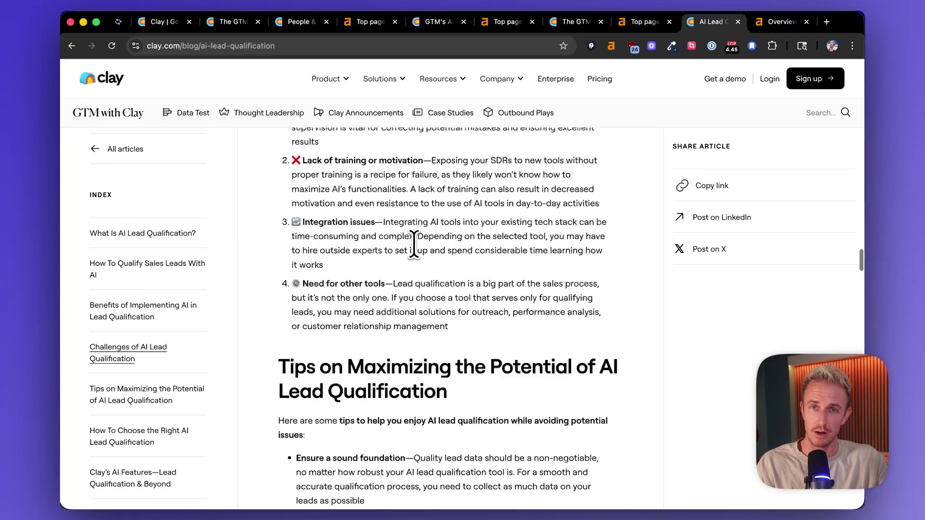
pyautogui.scroll(15, 414, 244)
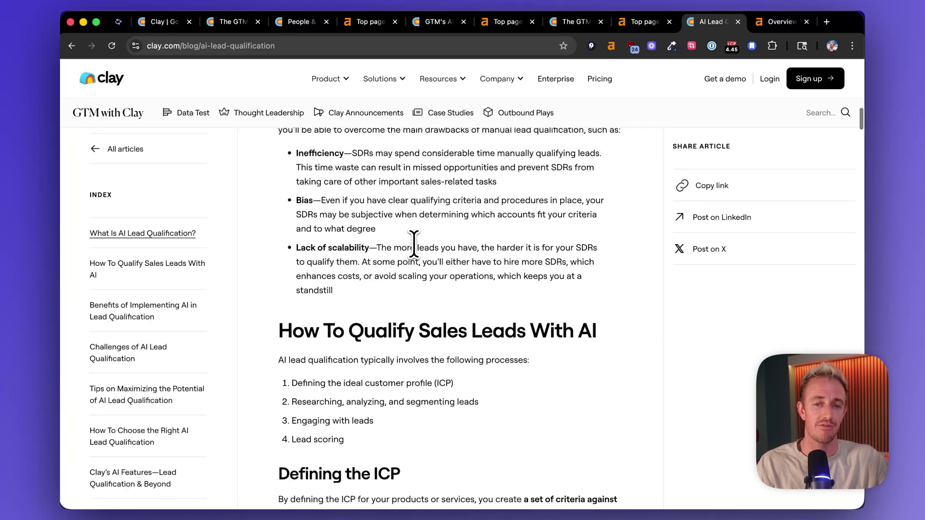
pyautogui.scroll(9, 442, 294)
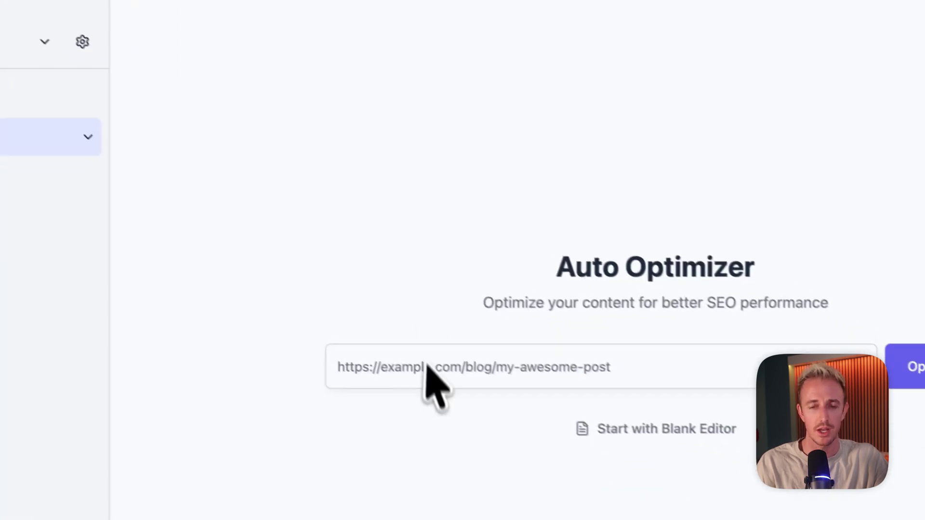
# Switch to Refresh, load the AI Lead Qualification article in the Auto Optimizer and confirm "AI lead qualification" as its primary keyword.
pyautogui.click(675, 485)
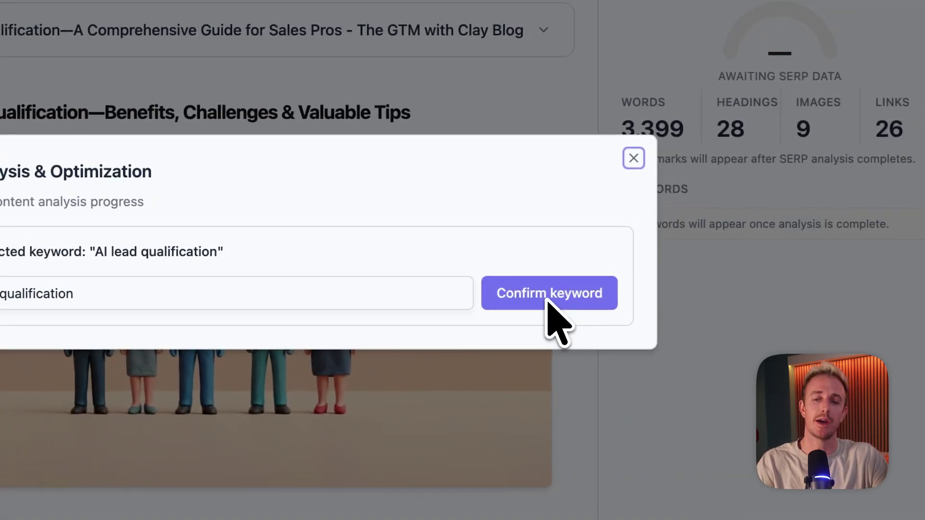
pyautogui.click(548, 300)
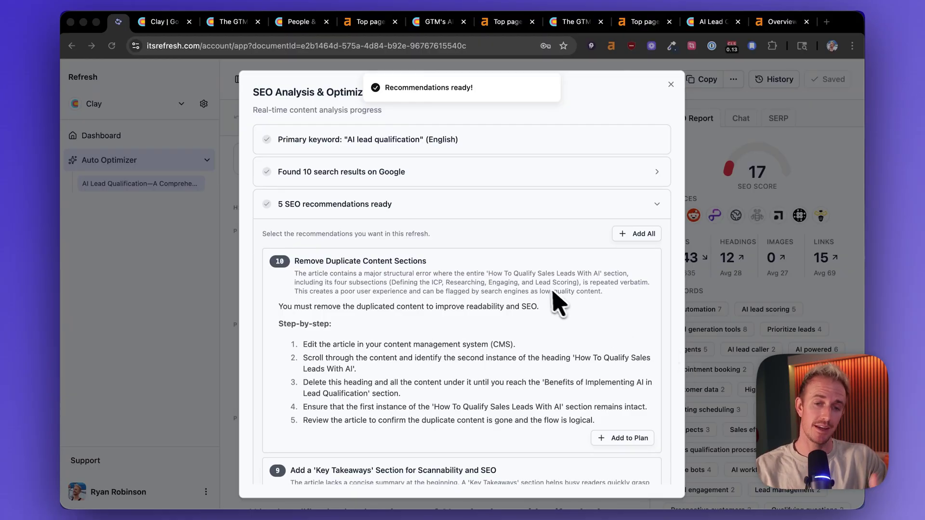
# Review the "Remove Duplicate Content Sections" recommendation and add it to the improvement plan.
pyautogui.scroll(-5, 444, 213)
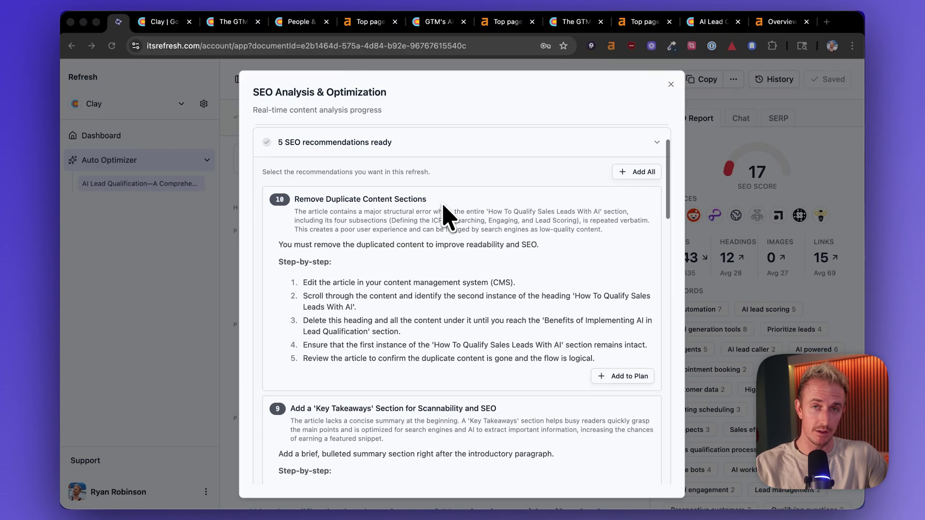
pyautogui.scroll(1, 444, 213)
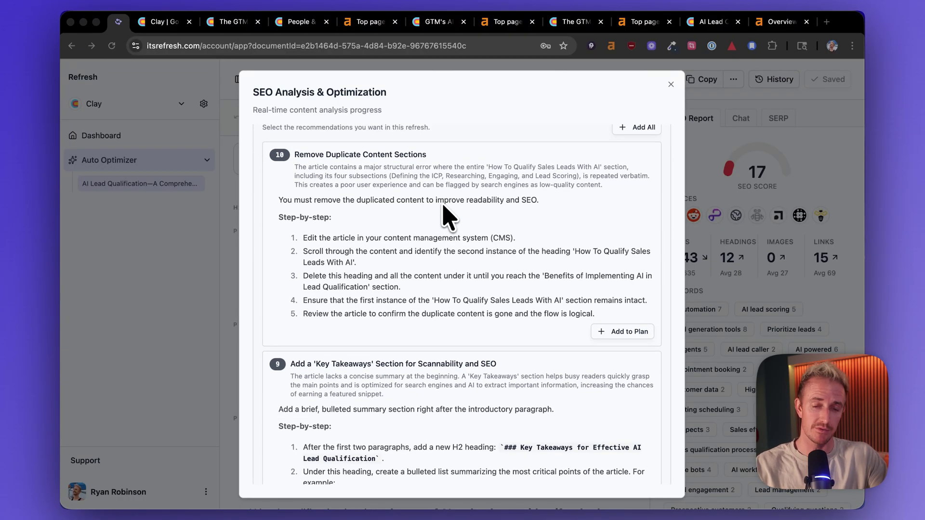
pyautogui.scroll(-1, 449, 217)
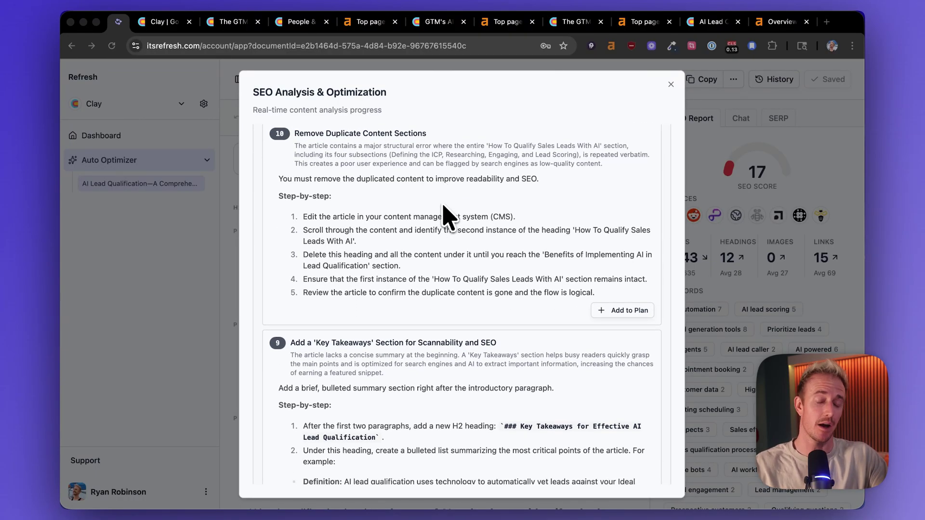
pyautogui.scroll(6, 442, 210)
pyautogui.scroll(-2, 439, 226)
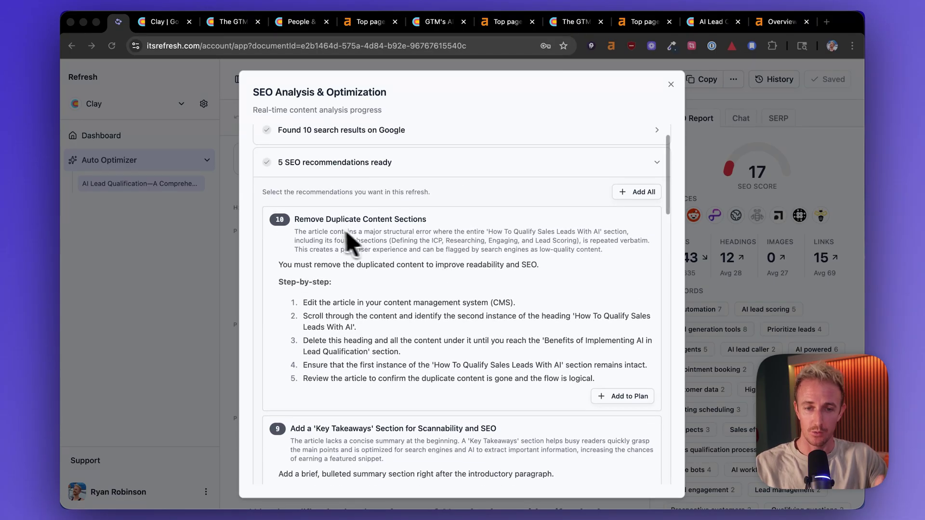
pyautogui.scroll(-2, 437, 241)
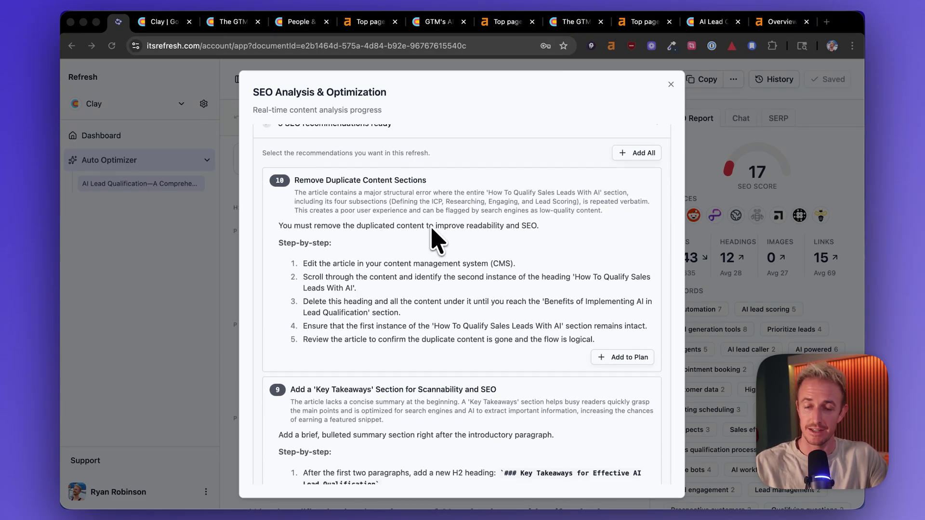
pyautogui.scroll(-2, 437, 240)
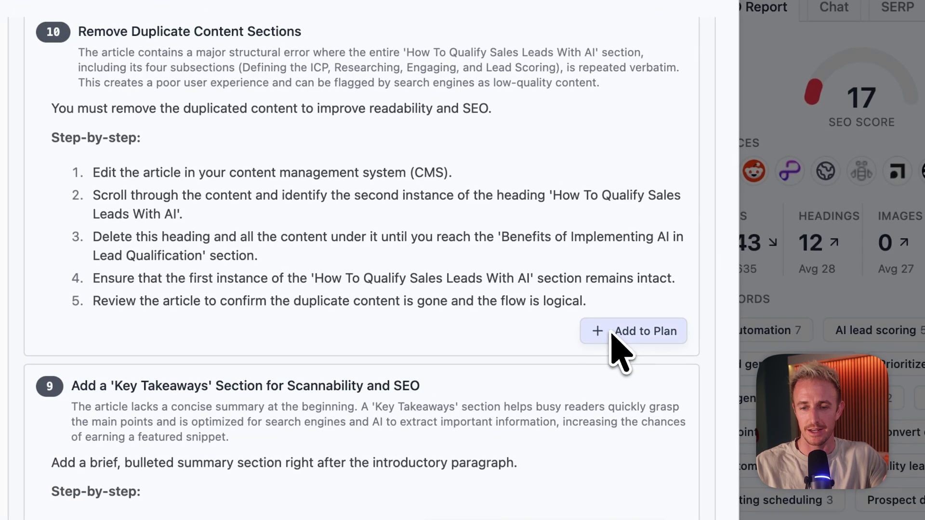
pyautogui.click(608, 312)
# Add the "Add a 'Key Takeaways' Section for Scannability and SEO" recommendation to the improvement plan.
pyautogui.scroll(-5, 491, 236)
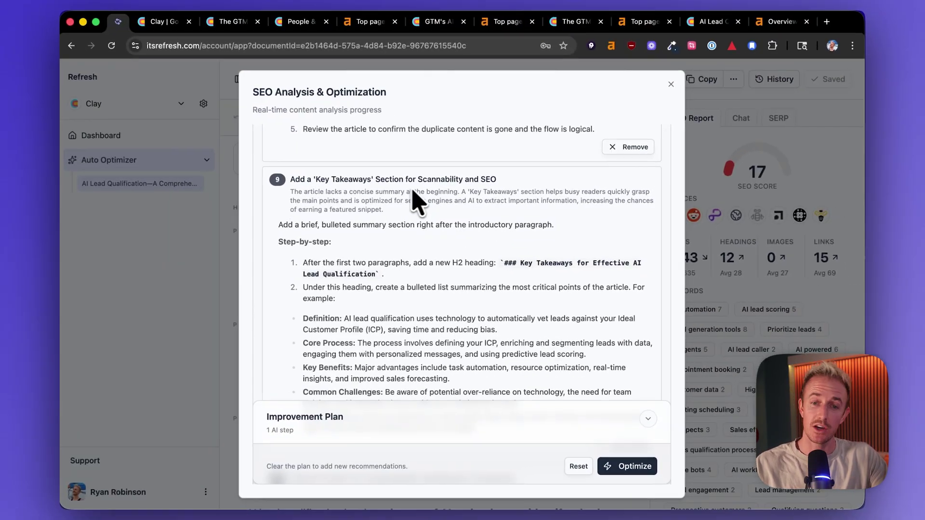
pyautogui.scroll(-4, 415, 200)
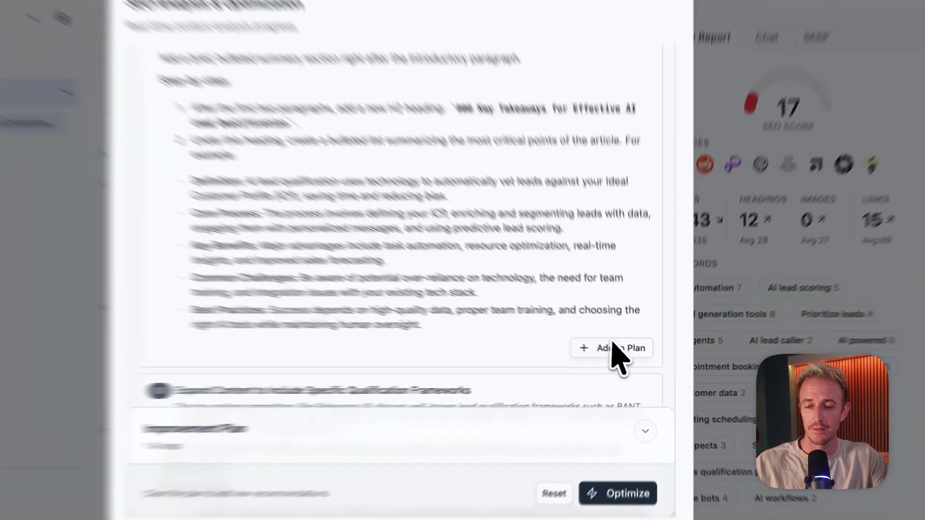
pyautogui.click(617, 355)
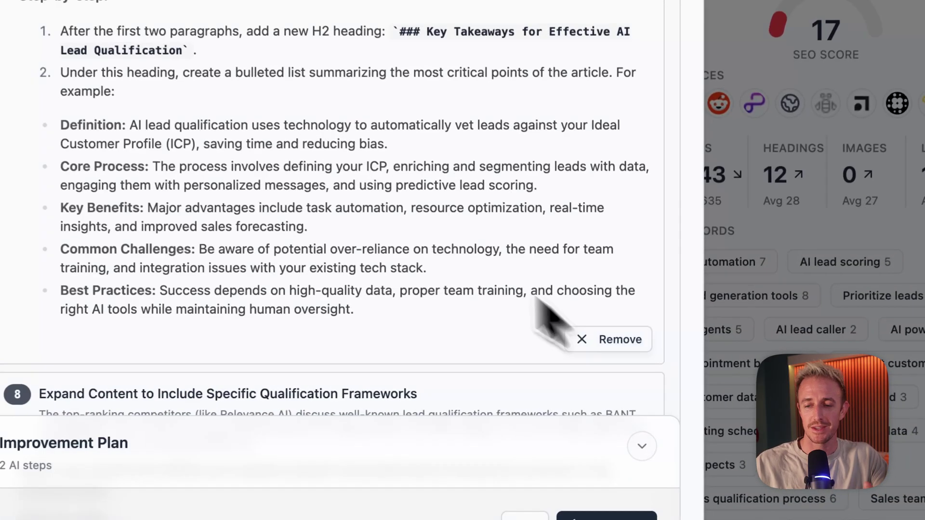
# Read the "Expand Content to Include Specific Qualification Frameworks" recommendation and add it to the improvement plan.
pyautogui.scroll(-2, 494, 277)
pyautogui.scroll(-2, 382, 202)
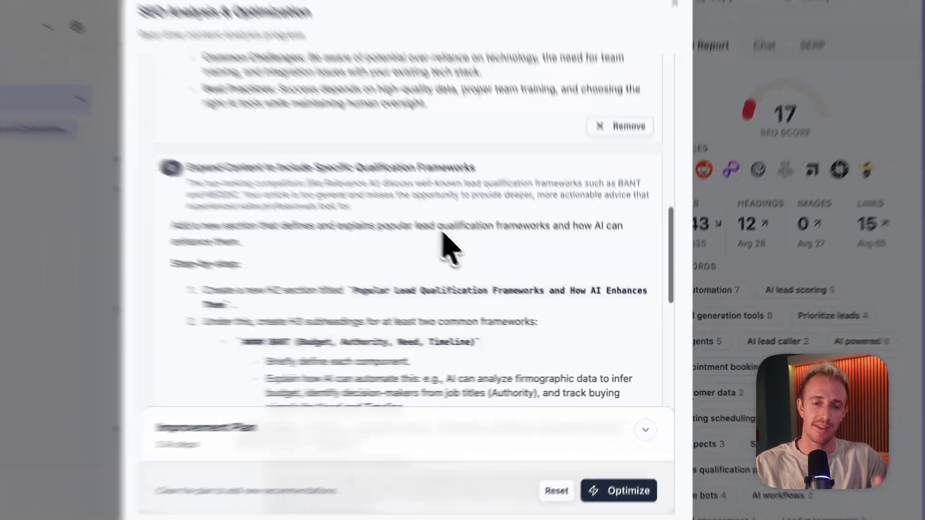
pyautogui.scroll(-2, 414, 234)
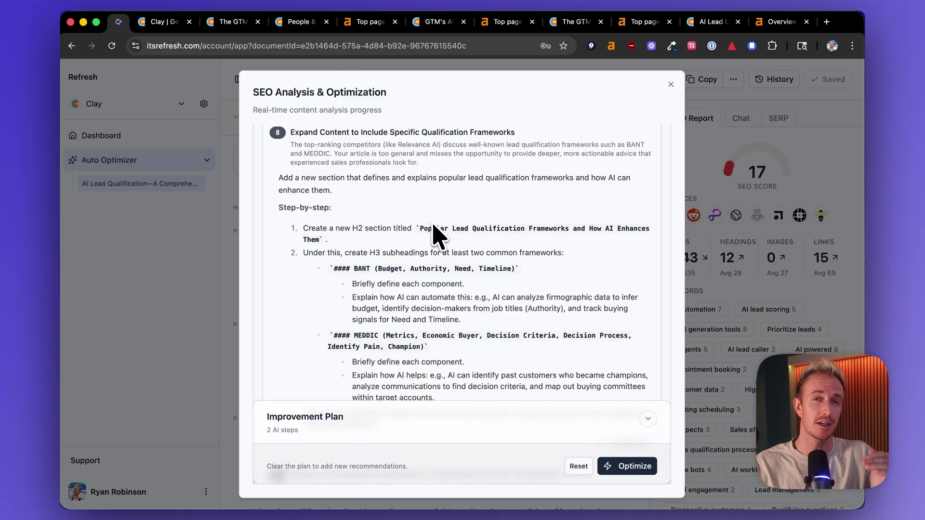
pyautogui.scroll(-5, 434, 235)
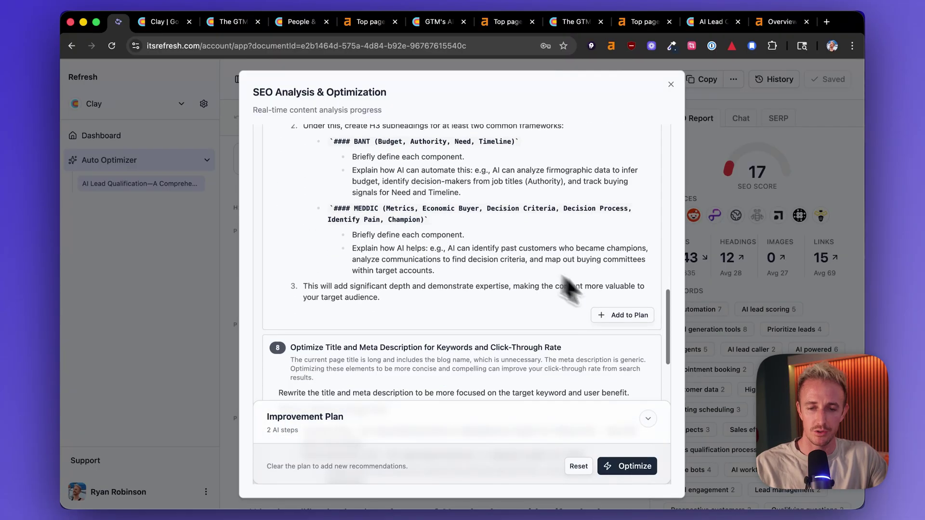
pyautogui.click(619, 312)
# Read the "Optimize Title and Meta Description for Keywords and Click-Through Rate" recommendation and add it to the improvement plan.
pyautogui.scroll(-6, 434, 236)
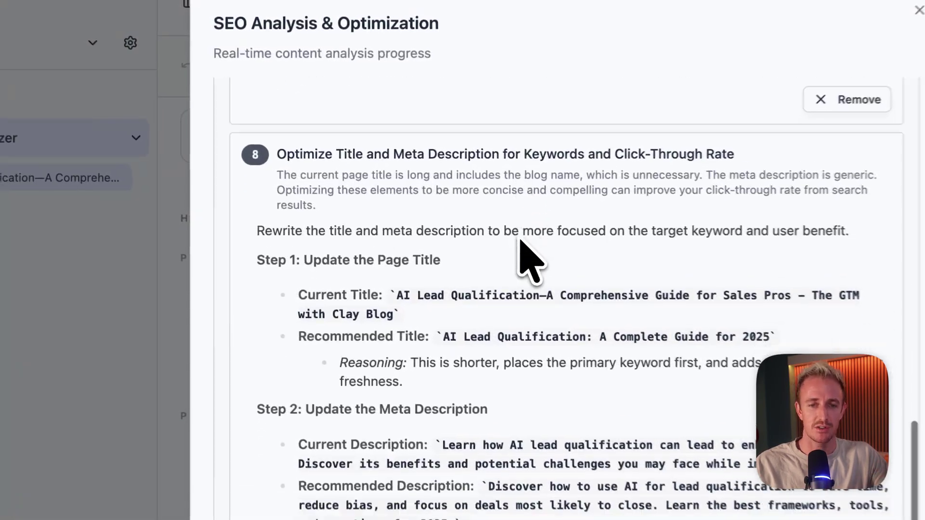
pyautogui.scroll(-1, 520, 239)
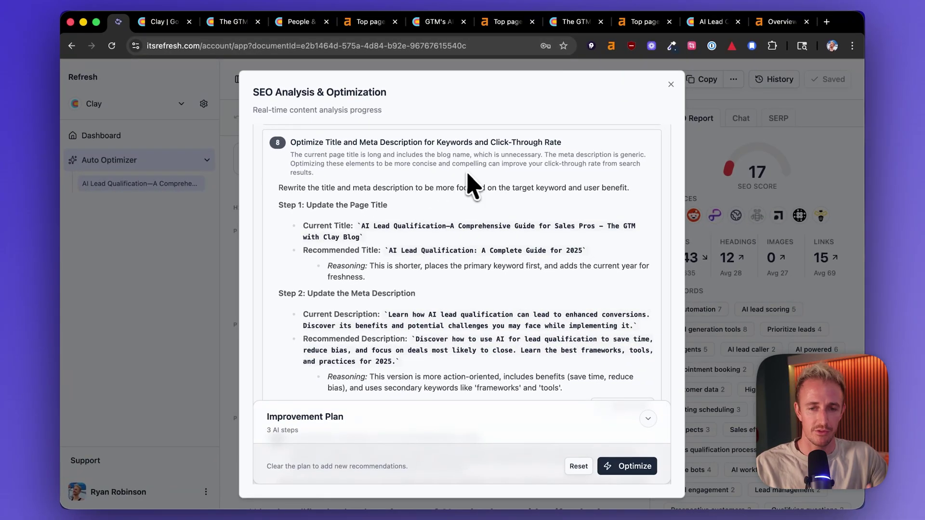
pyautogui.scroll(-5, 516, 186)
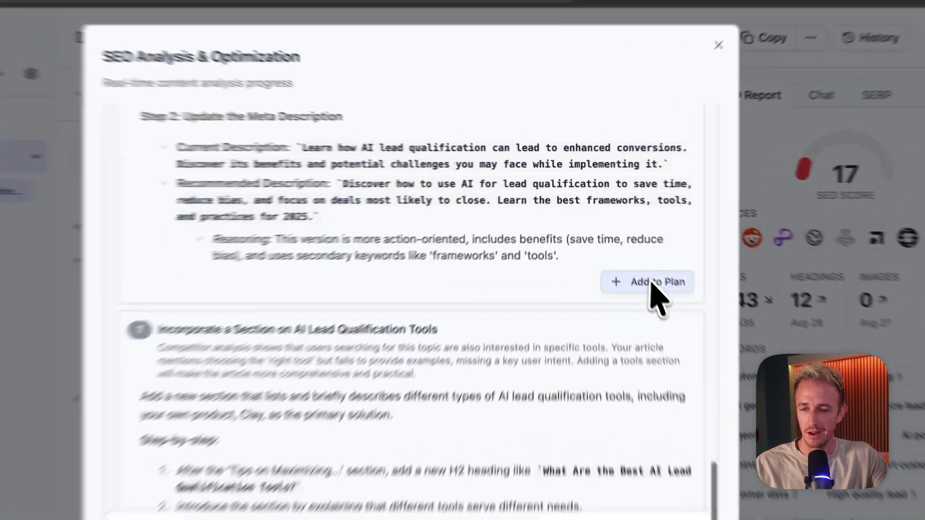
pyautogui.click(627, 248)
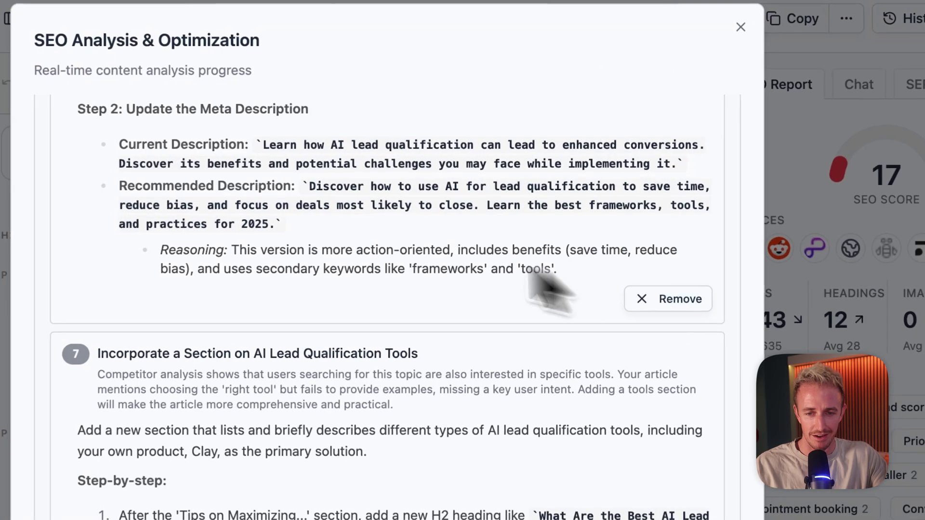
# Review the "Incorporate a Section on AI Lead Qualification Tools" recommendation and add it to the improvement plan.
pyautogui.scroll(-5, 487, 260)
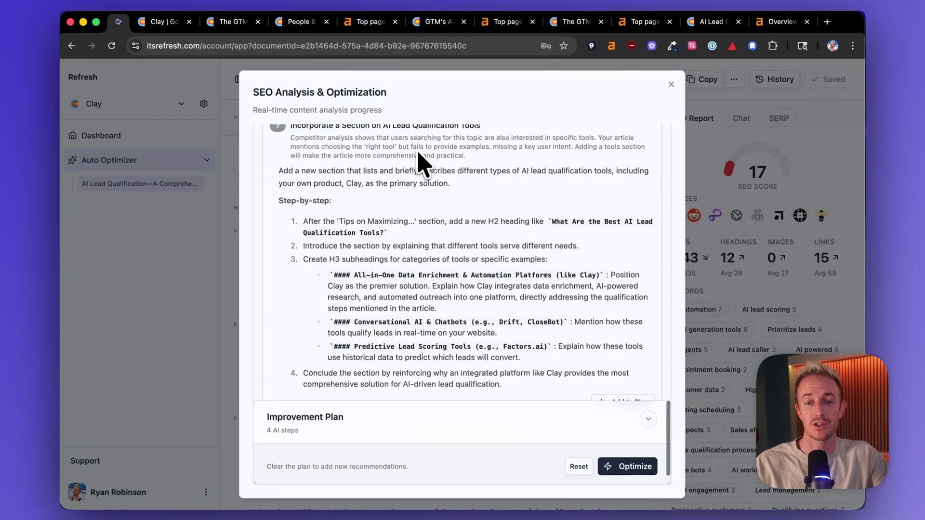
pyautogui.scroll(1, 448, 164)
pyautogui.scroll(-1, 448, 164)
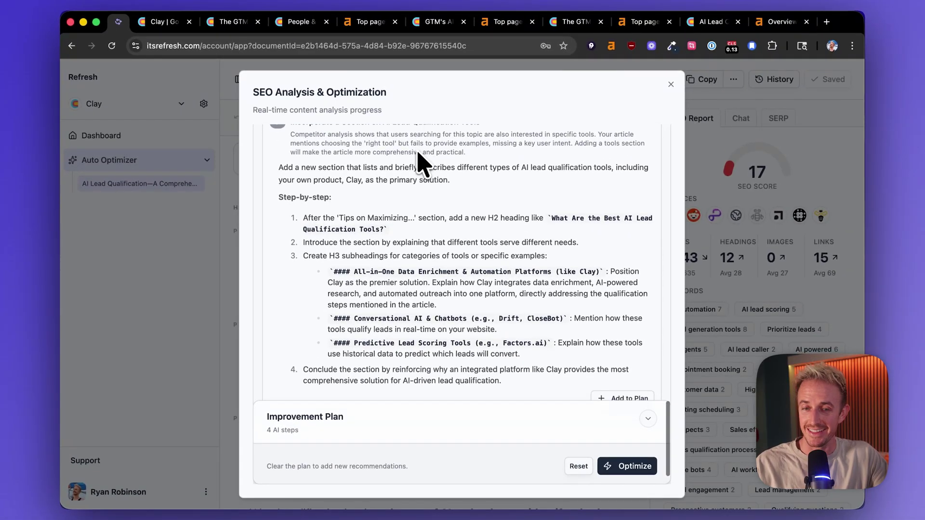
pyautogui.scroll(-1, 423, 164)
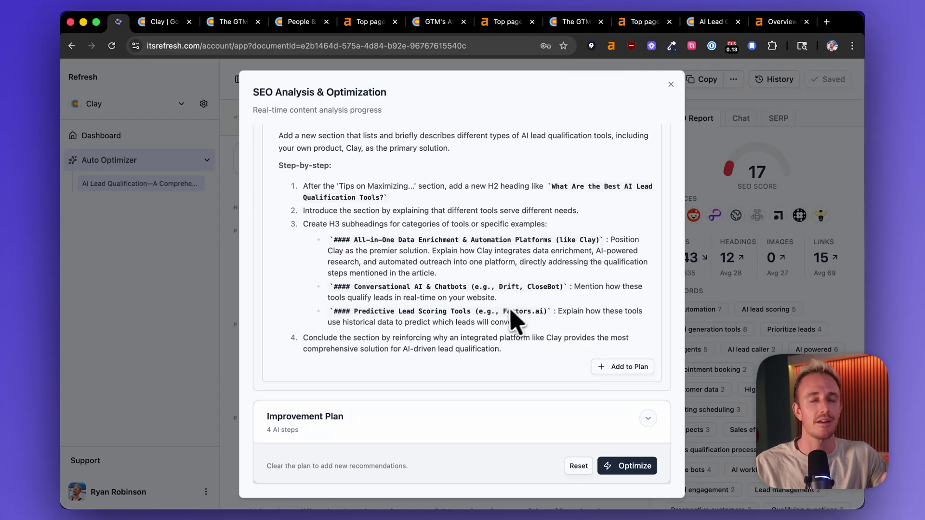
pyautogui.click(602, 366)
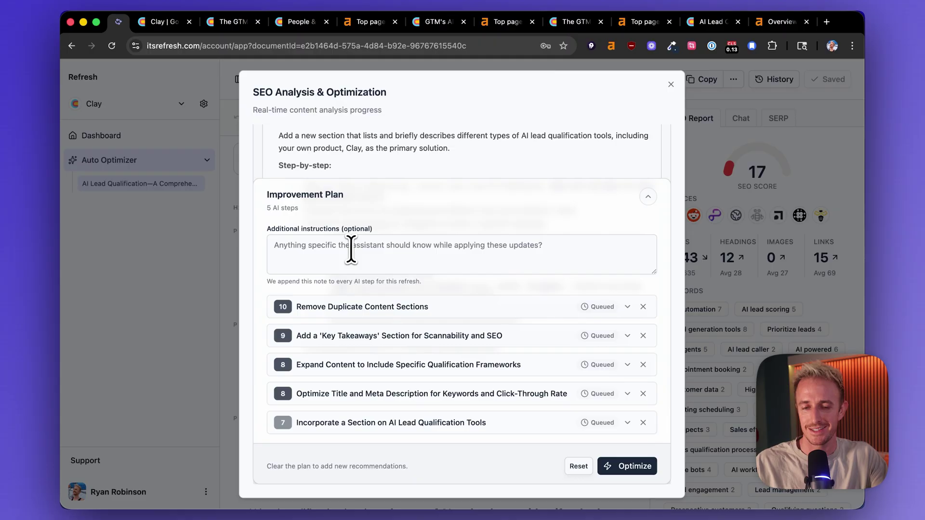
# Start optimizing the article with the five queued improvement steps, leaving the additional instructions empty.
pyautogui.click(350, 249)
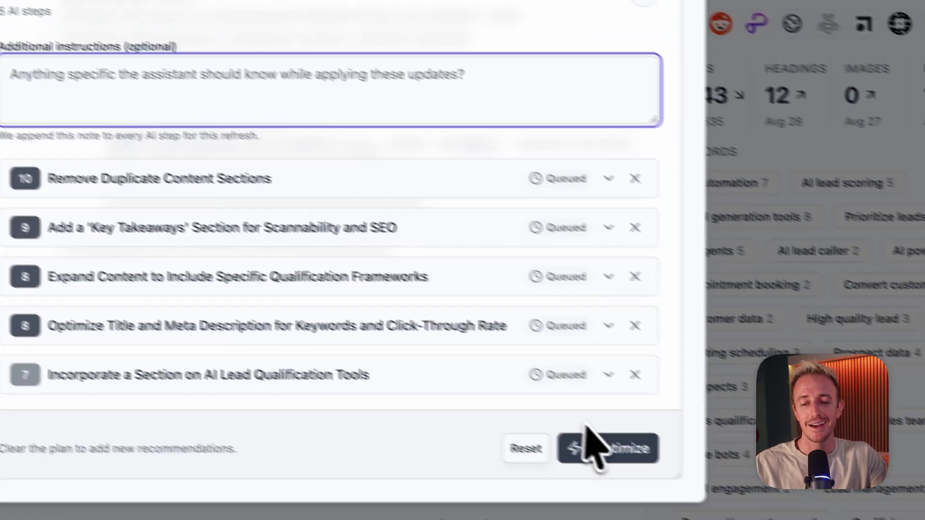
pyautogui.click(595, 445)
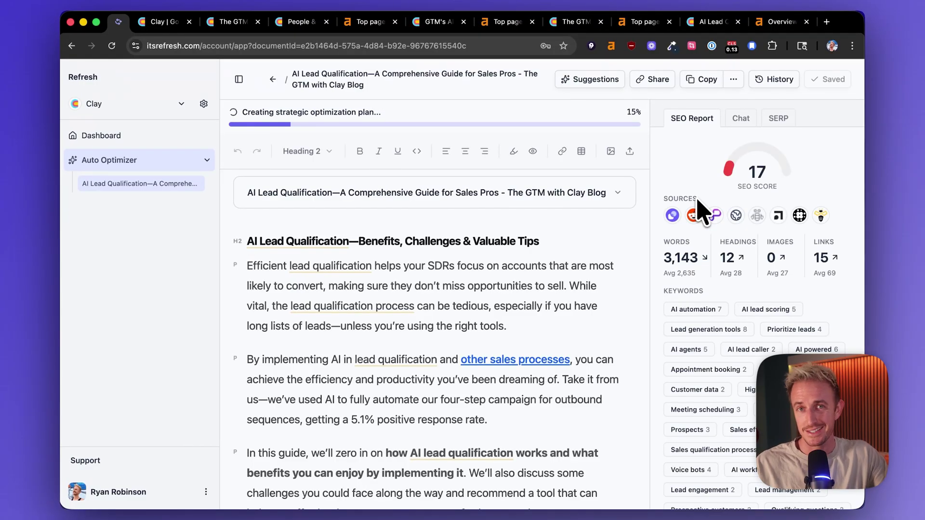
# Examine the SEO report's sources, keywords and score along with the new key takeaways section while the optimization runs.
pyautogui.moveTo(679, 216)
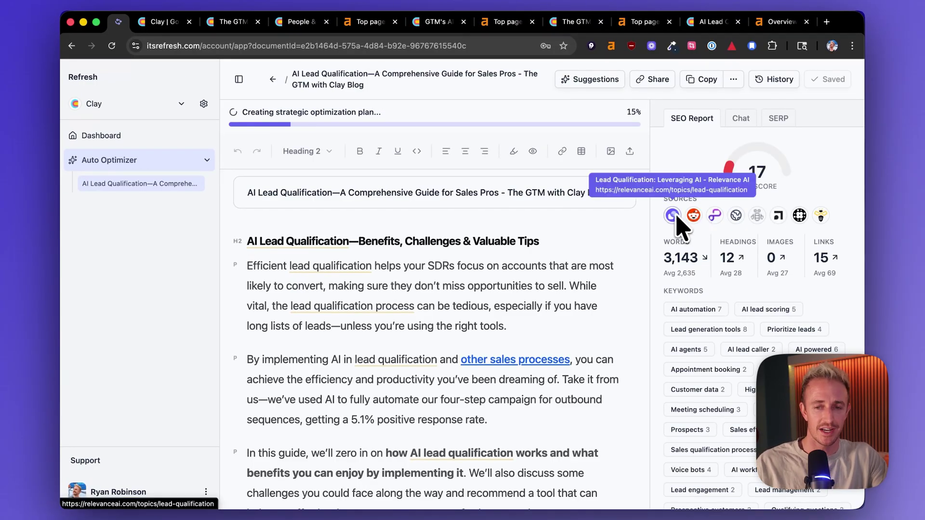
pyautogui.scroll(-5, 773, 270)
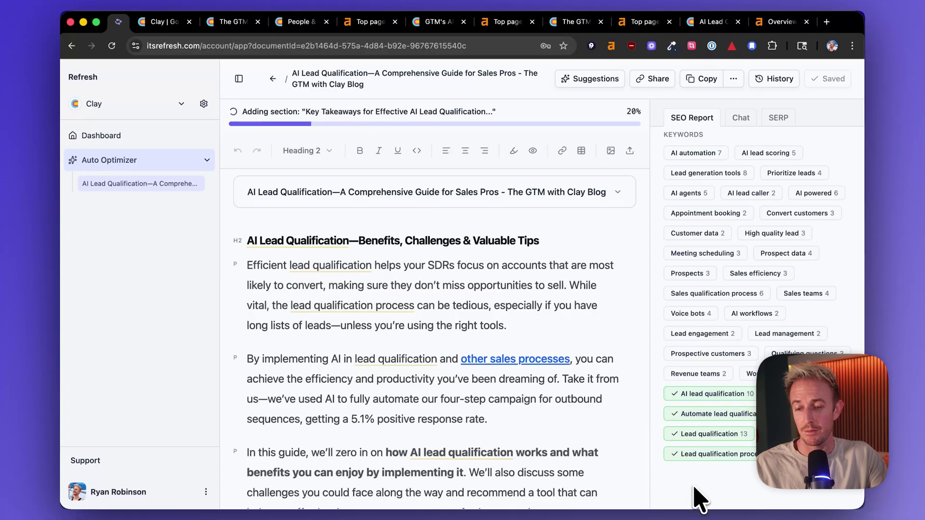
pyautogui.scroll(5, 826, 280)
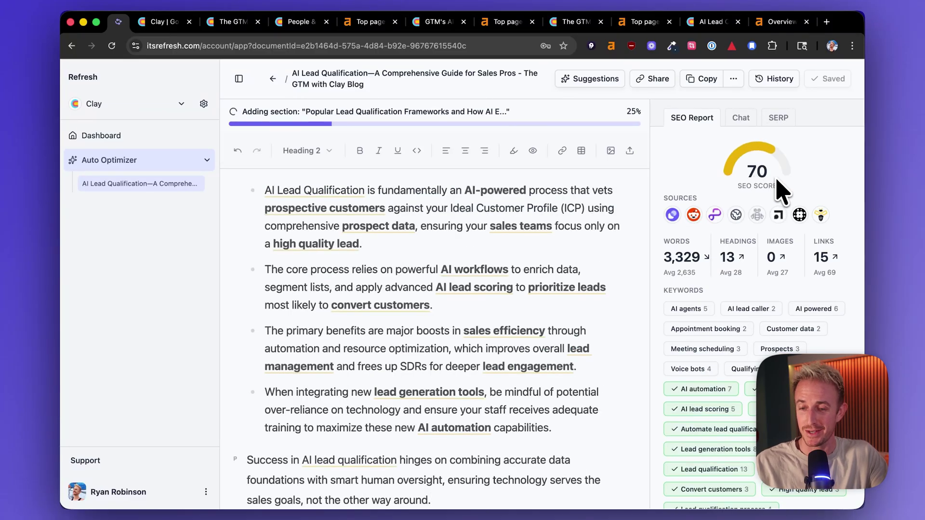
pyautogui.scroll(5, 528, 243)
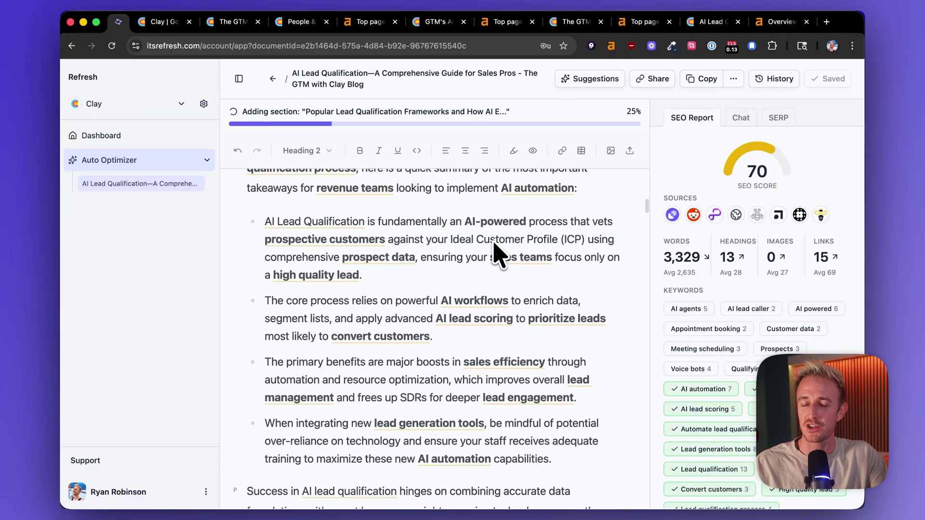
pyautogui.scroll(-5, 489, 309)
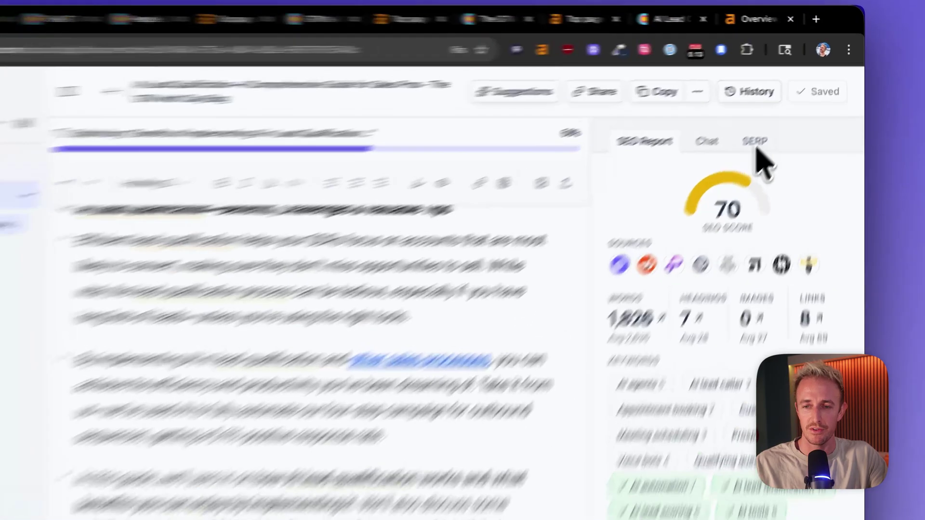
# Examine the SERP data for "AI lead qualification": search volume, CPC, competition, intent, volume trend and top Google results.
pyautogui.click(777, 120)
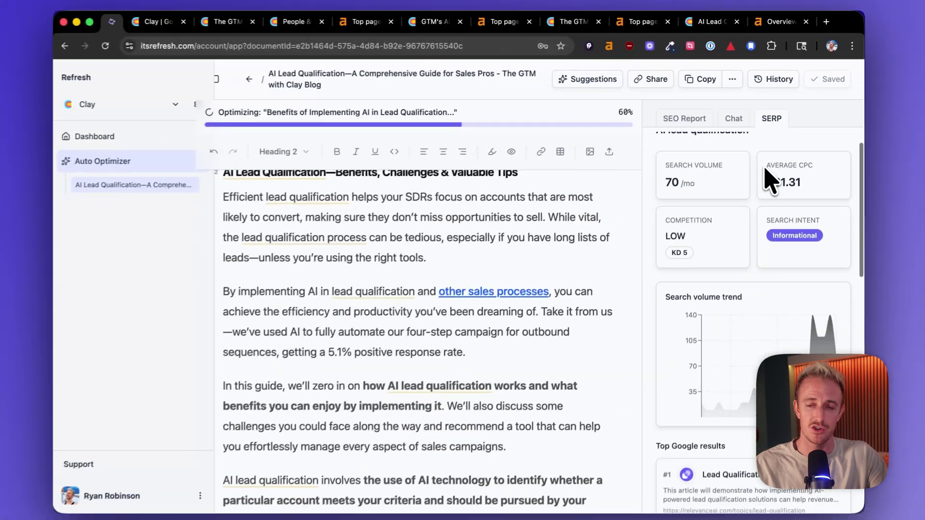
pyautogui.scroll(-3, 731, 265)
pyautogui.moveTo(711, 342)
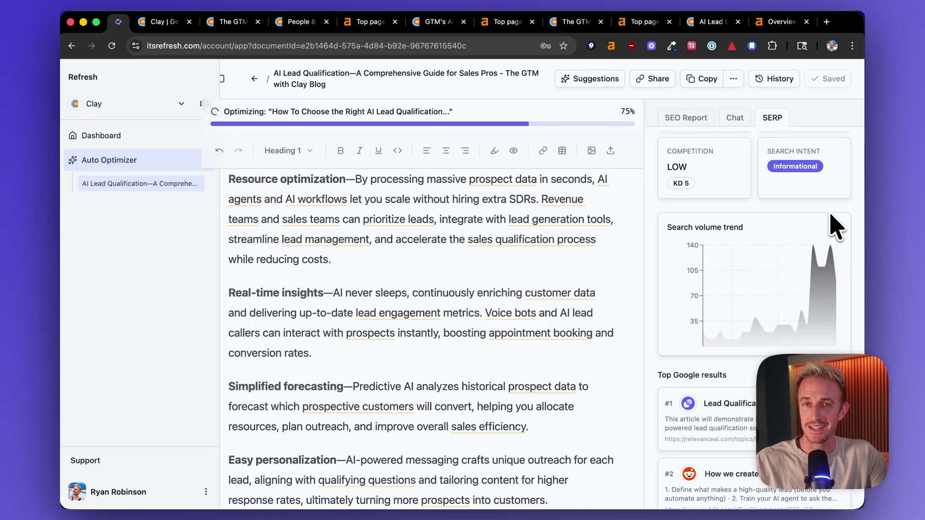
pyautogui.scroll(3, 836, 226)
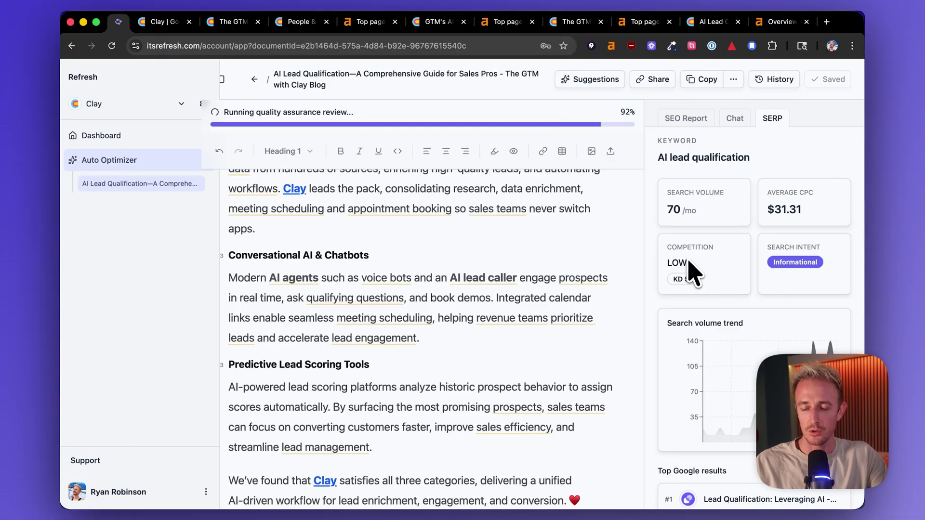
pyautogui.moveTo(784, 221)
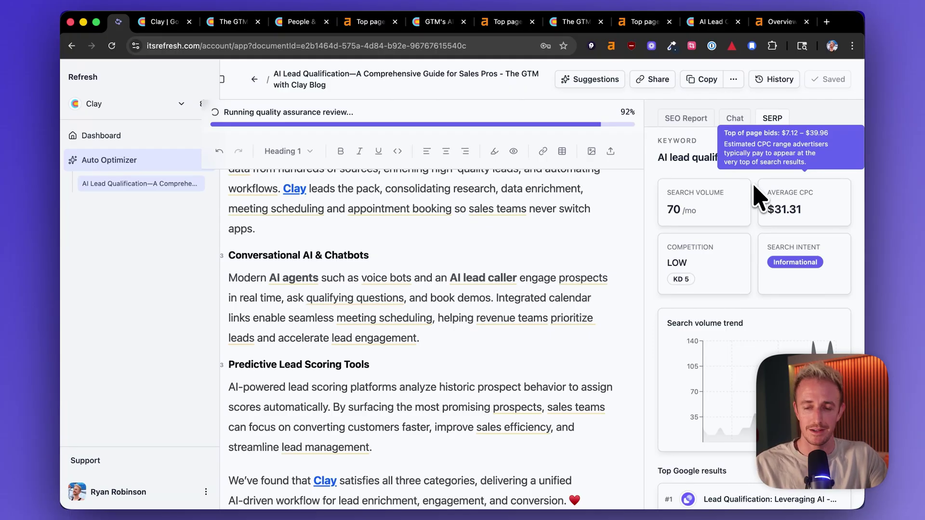
pyautogui.scroll(-10, 756, 196)
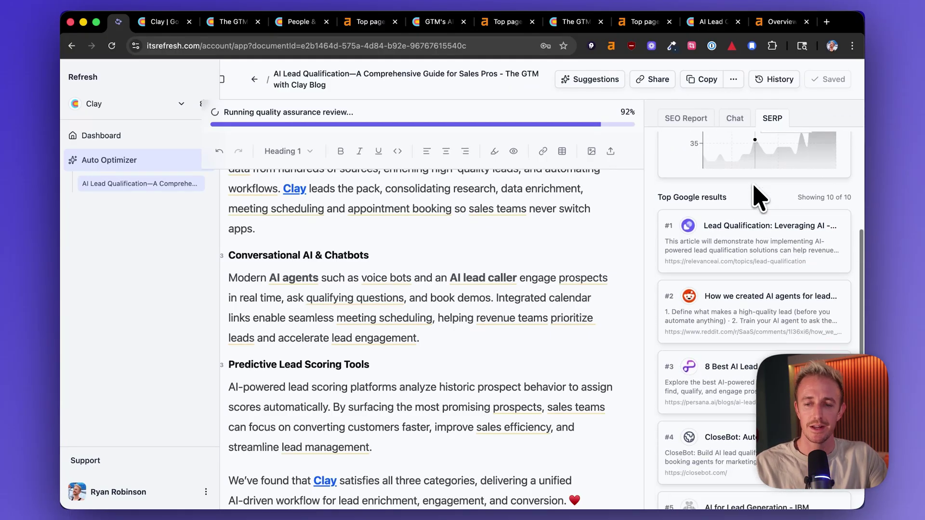
pyautogui.scroll(-12, 755, 195)
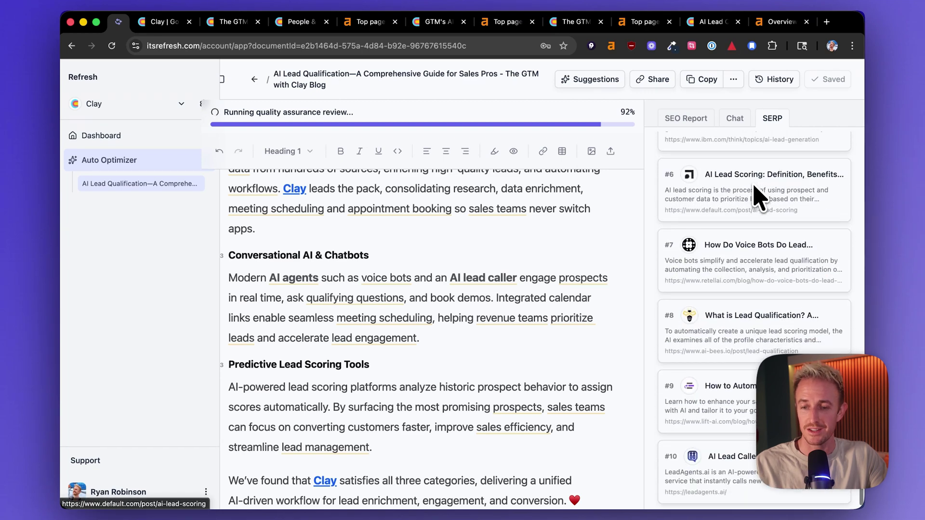
pyautogui.scroll(8, 704, 238)
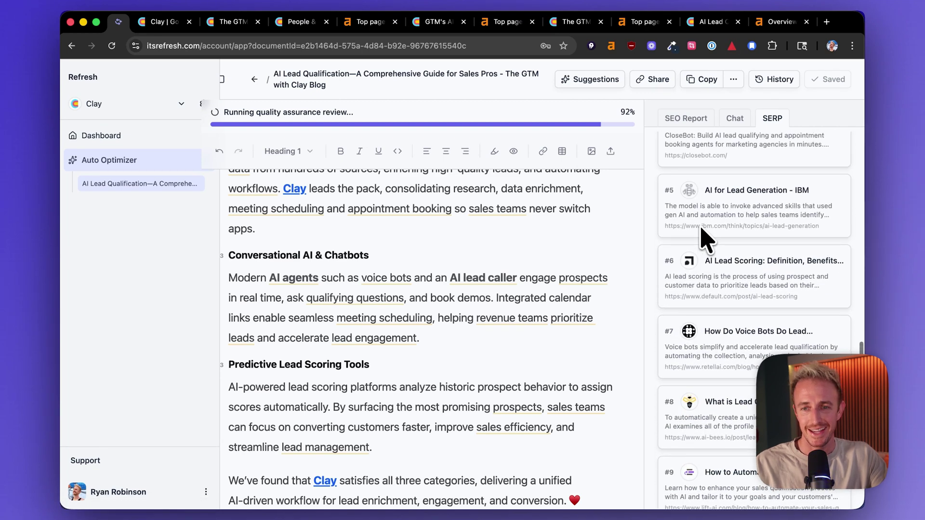
pyautogui.scroll(6, 737, 310)
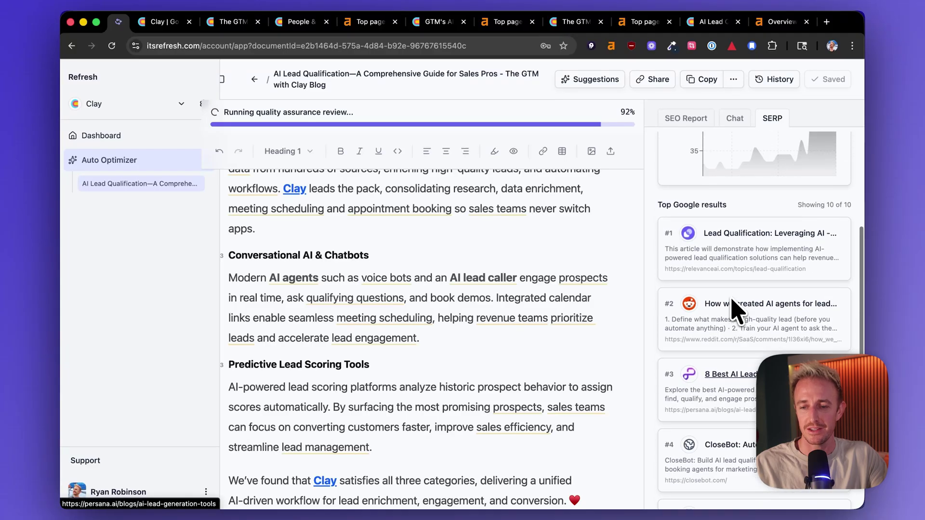
pyautogui.scroll(10, 422, 349)
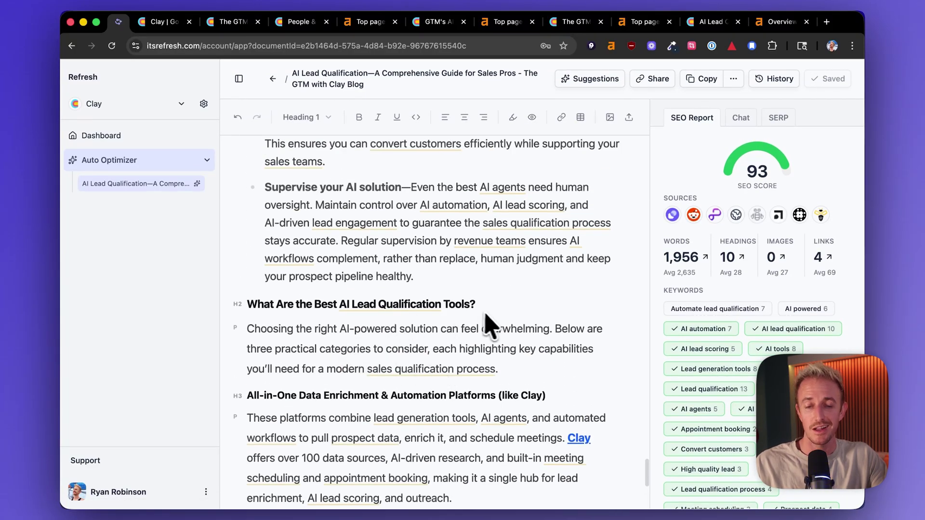
# Enable read-only sharing for the optimized article and copy its share link.
pyautogui.scroll(20, 496, 315)
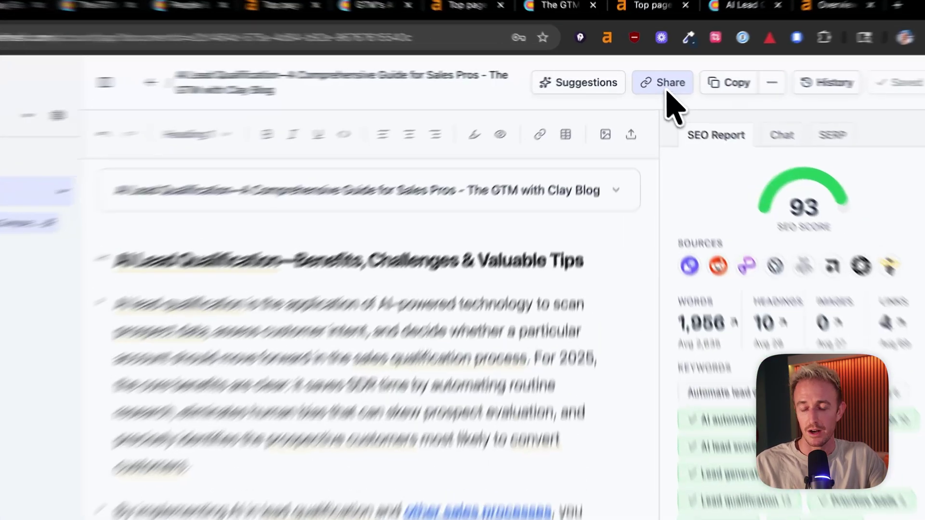
pyautogui.click(655, 80)
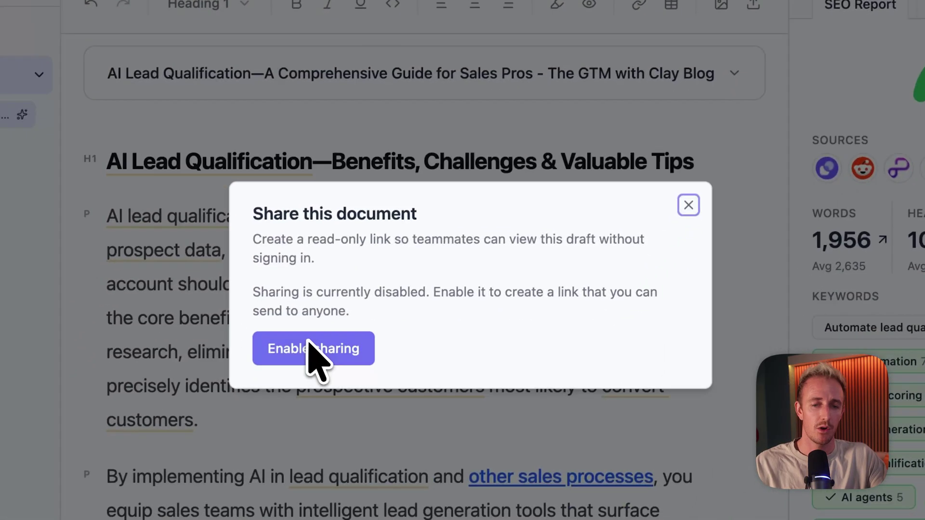
pyautogui.click(311, 349)
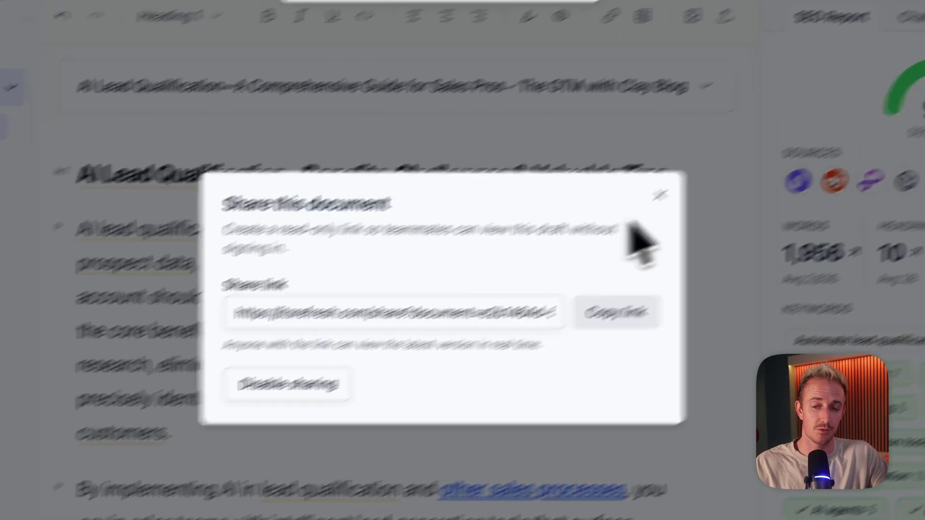
pyautogui.click(689, 181)
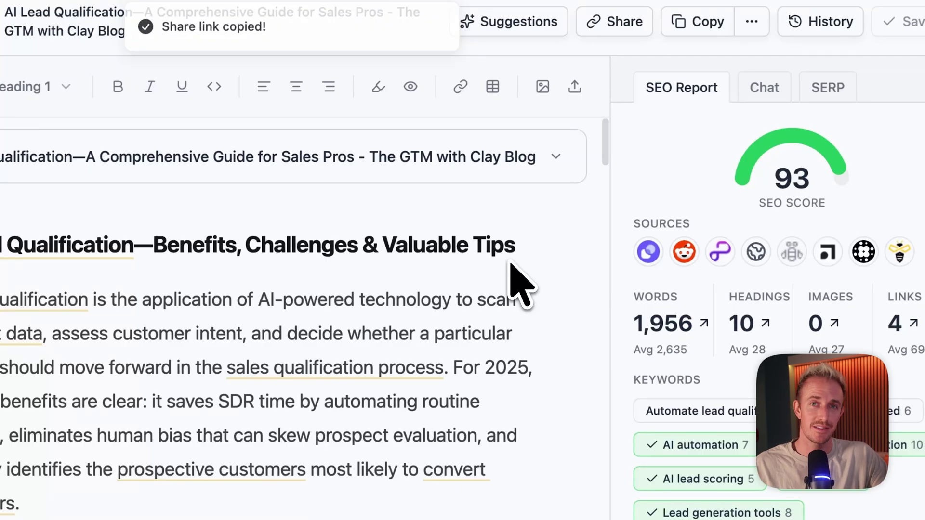